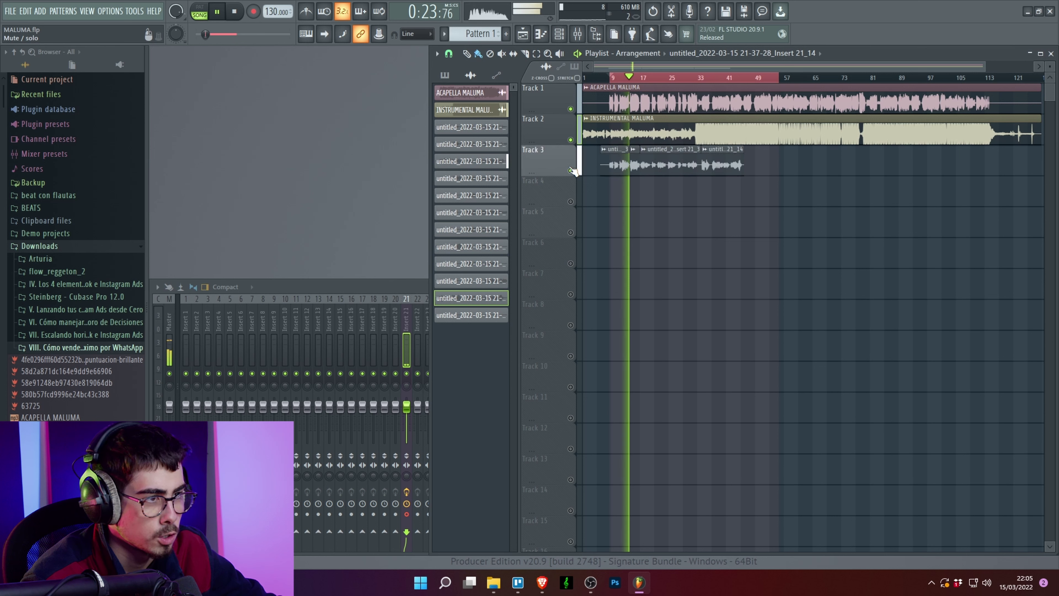
Mute the acapella on Track 1 and listen to the recorded vocal over the instrumental.
left_click(571, 109)
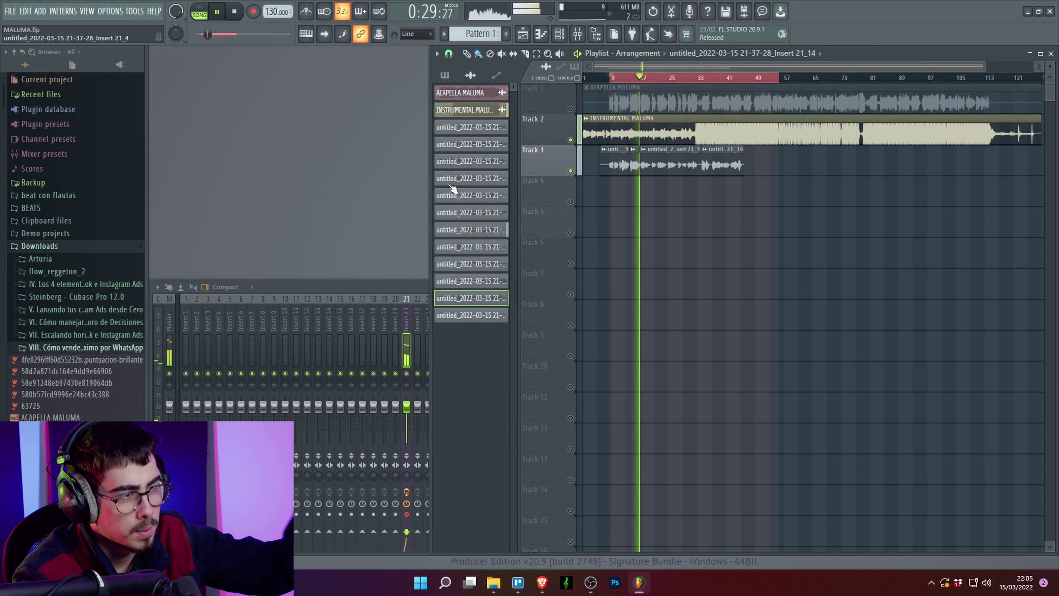
key("space")
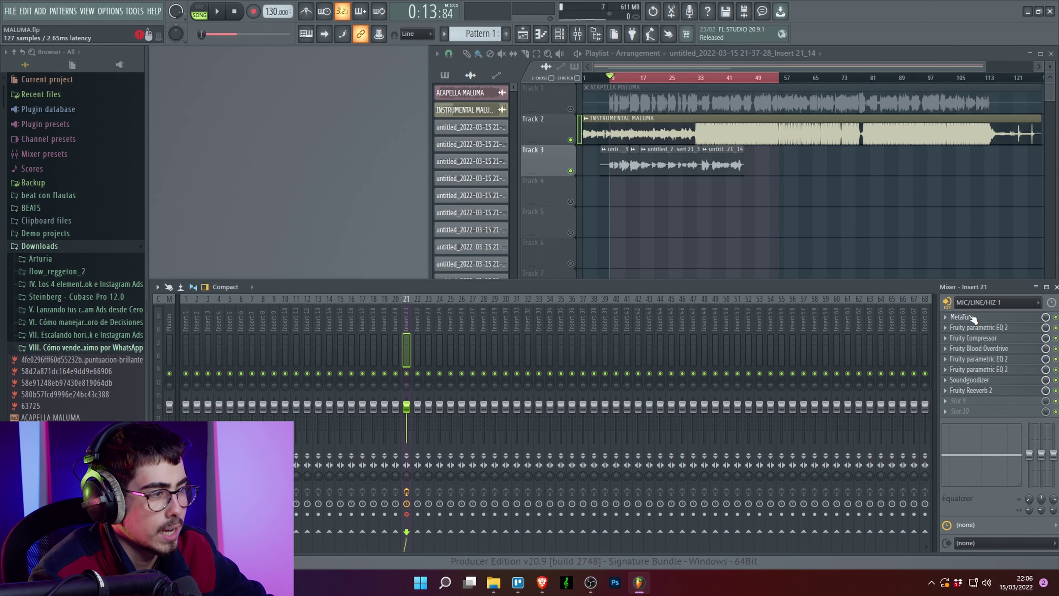
Inspect the MetaTune settings on mixer Insert 21, play the song and close the plugin.
left_click(962, 317)
left_click_drag(417, 162, 540, 97)
mouse_move(599, 319)
key("space")
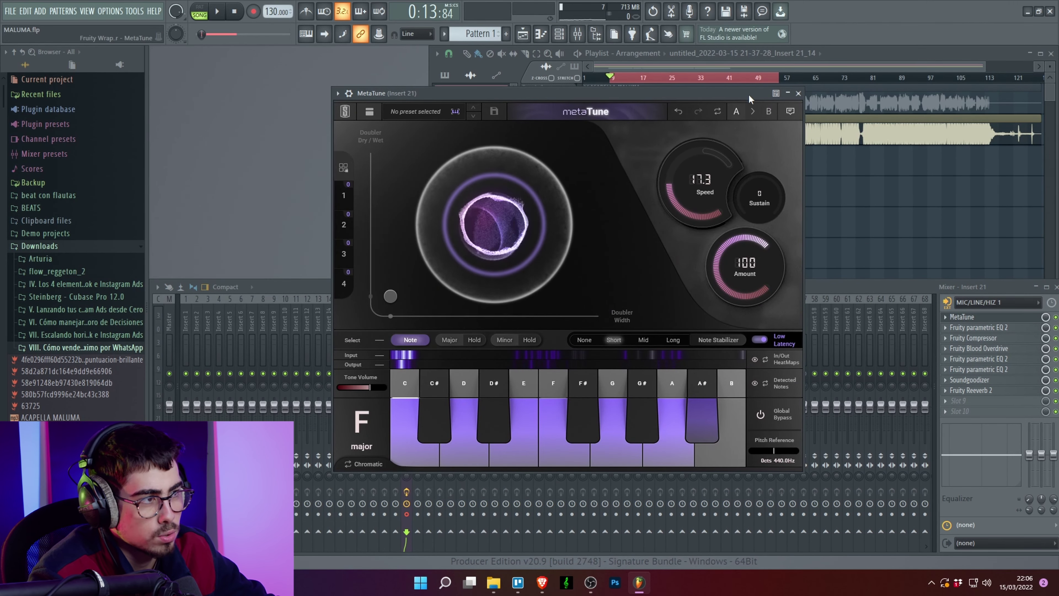
left_click(959, 316)
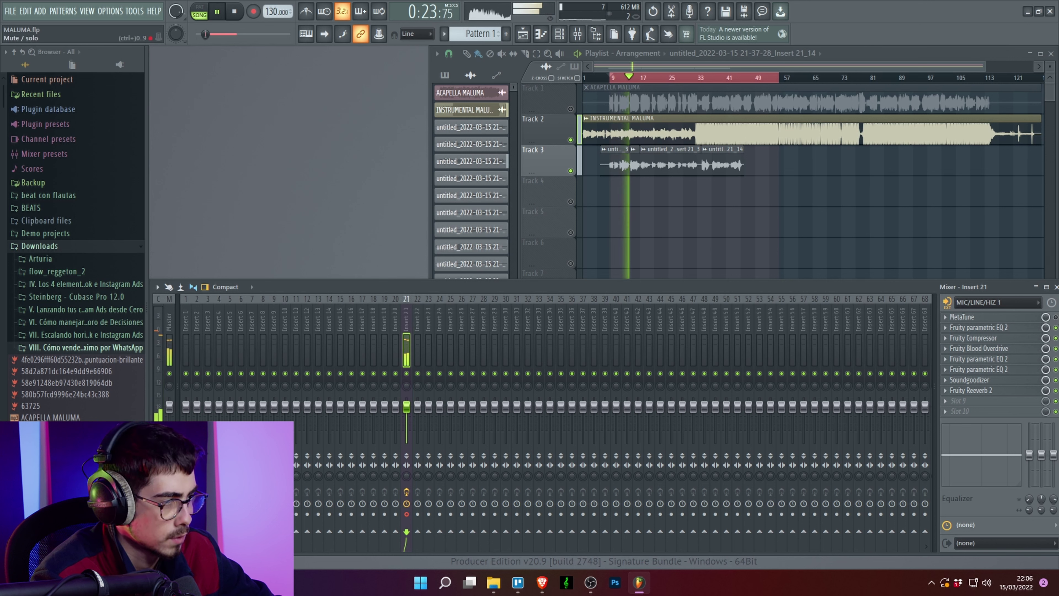
Mute the instrumental on Track 2 and audition the Track 3 vocal on its own.
key("space")
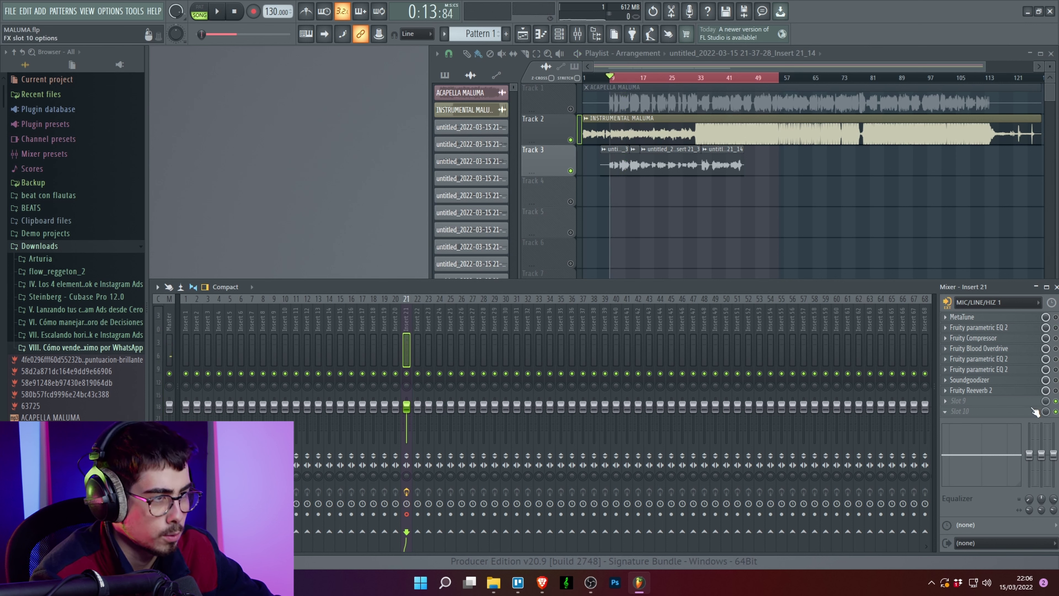
key("space")
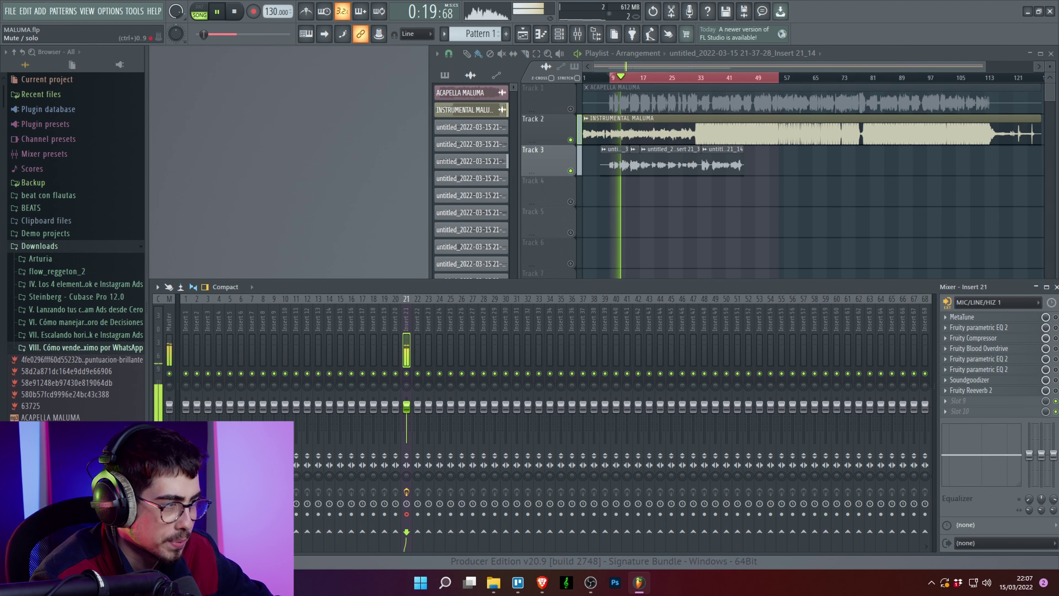
left_click(570, 139)
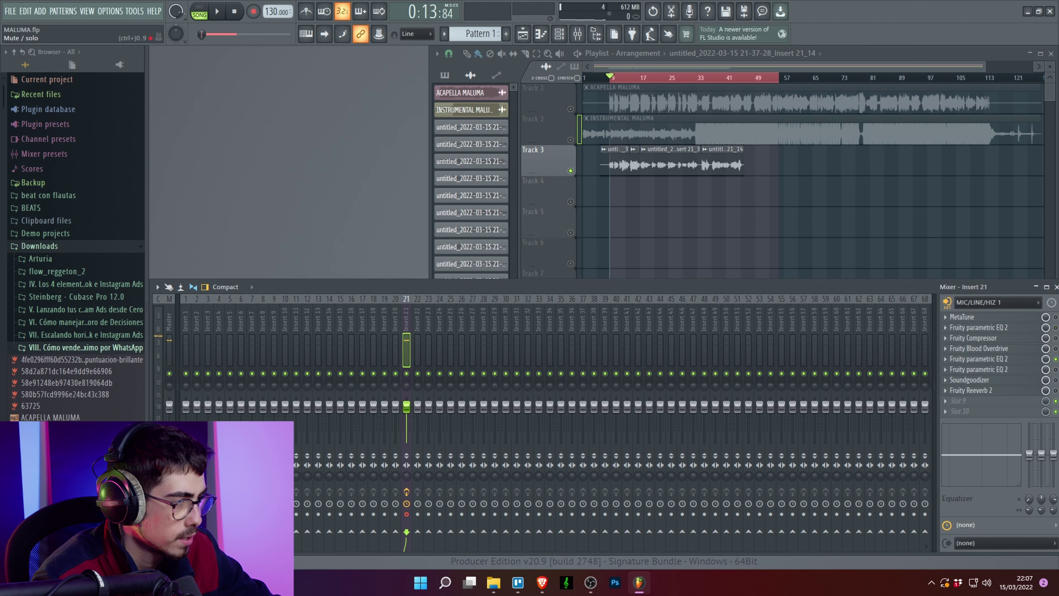
key("space")
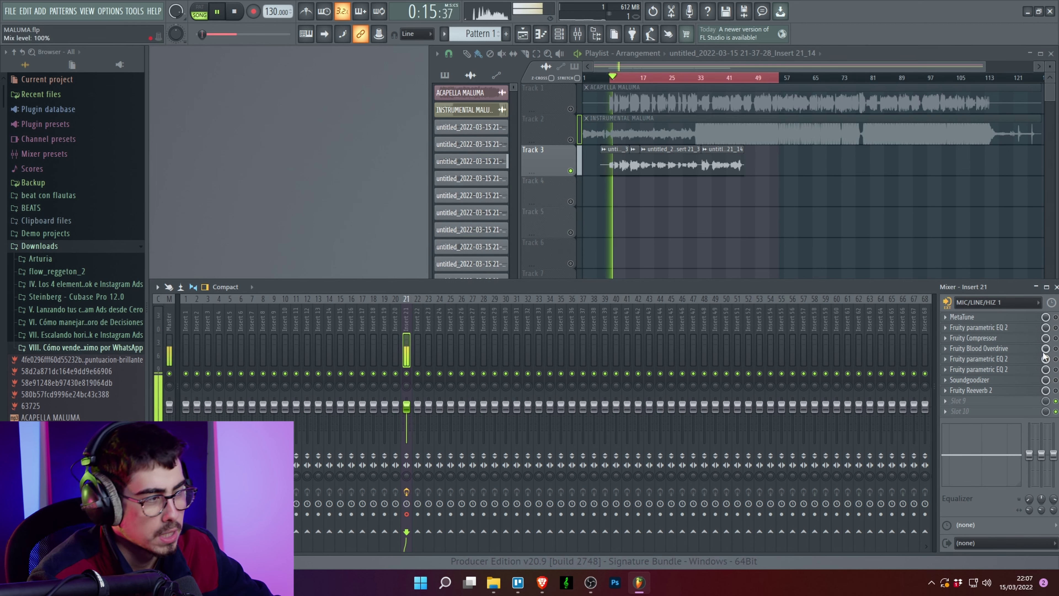
key("space")
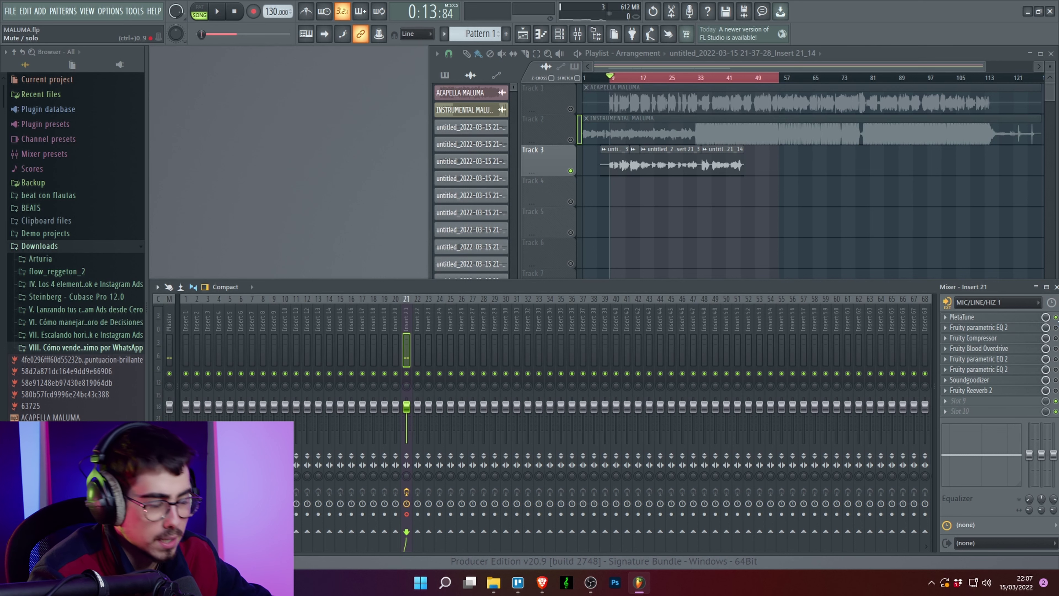
Enable the first Fruity Parametric EQ 2 on Insert 21 and audition the vocal through it, trying a lower main level and undoing it.
left_click(979, 328)
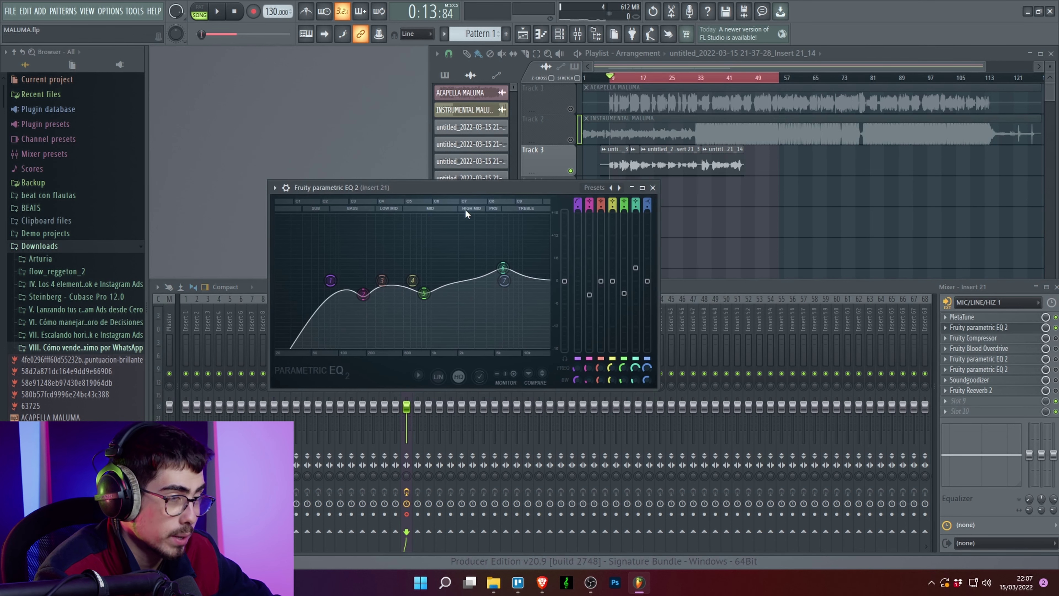
left_click(1056, 334)
key("space")
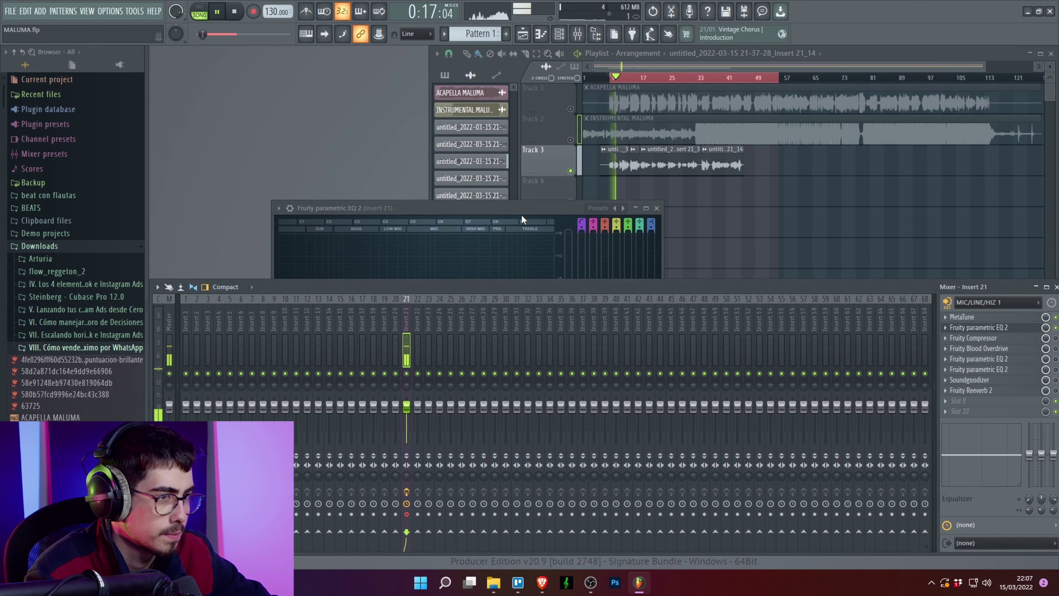
left_click_drag(517, 209, 557, 135)
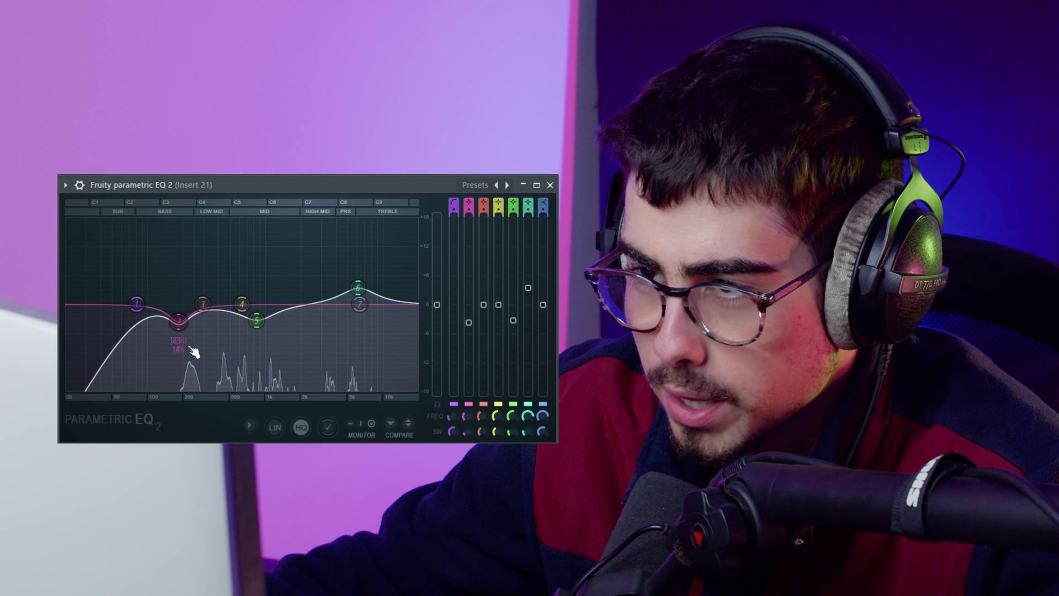
left_click_drag(437, 305, 437, 332)
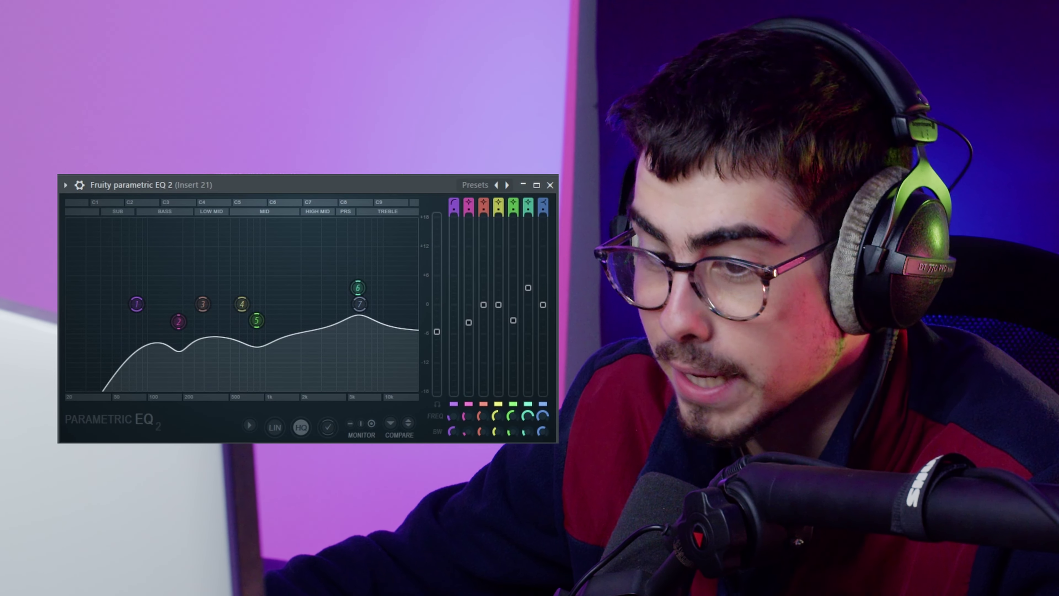
key("ctrl+z")
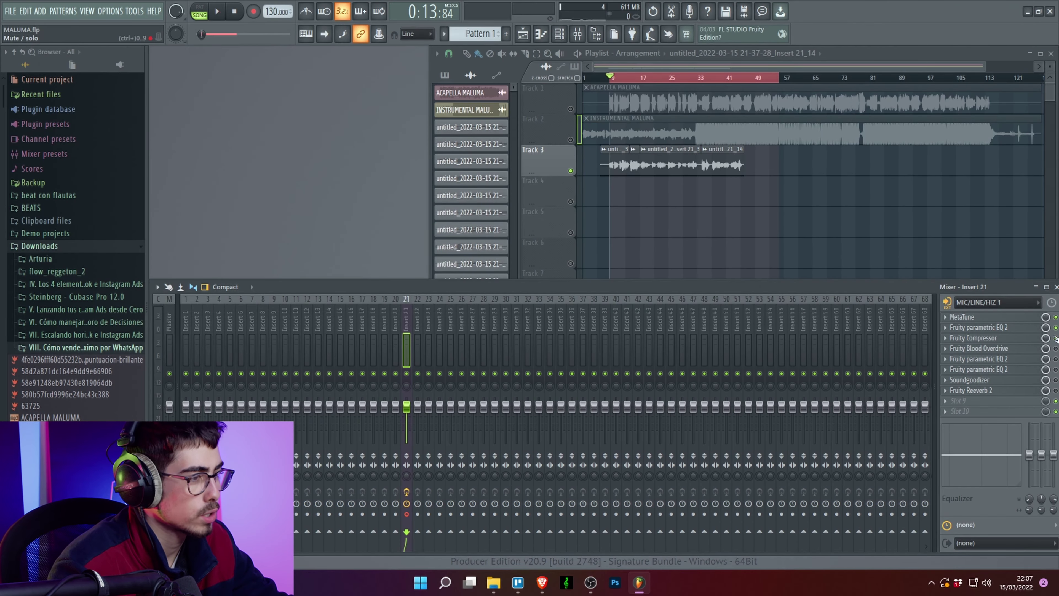
Inspect the Fruity Compressor settings on Insert 21, close the plugin and audition the vocal.
left_click(974, 338)
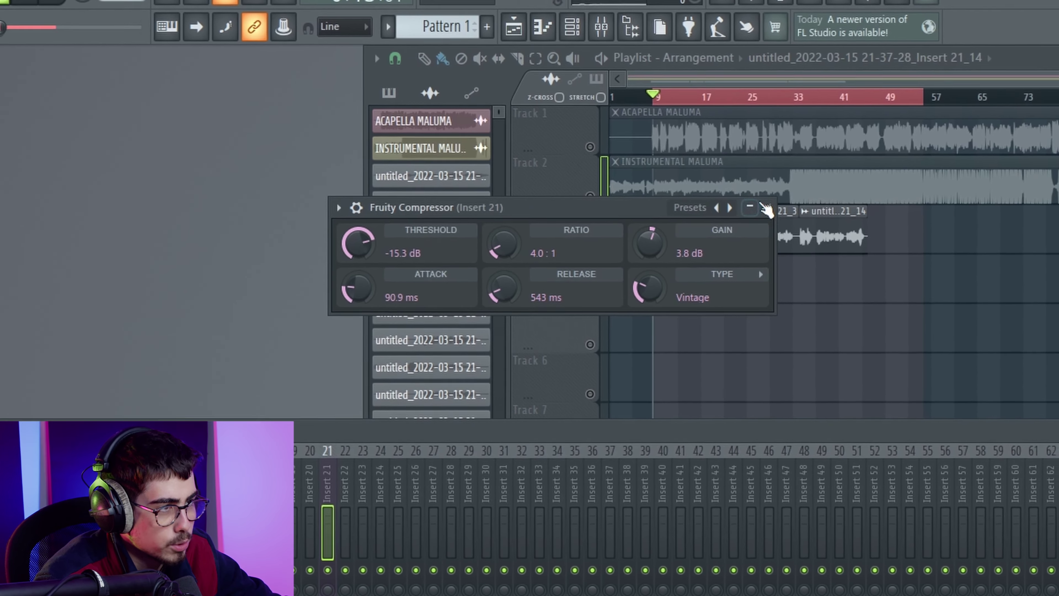
left_click(784, 220)
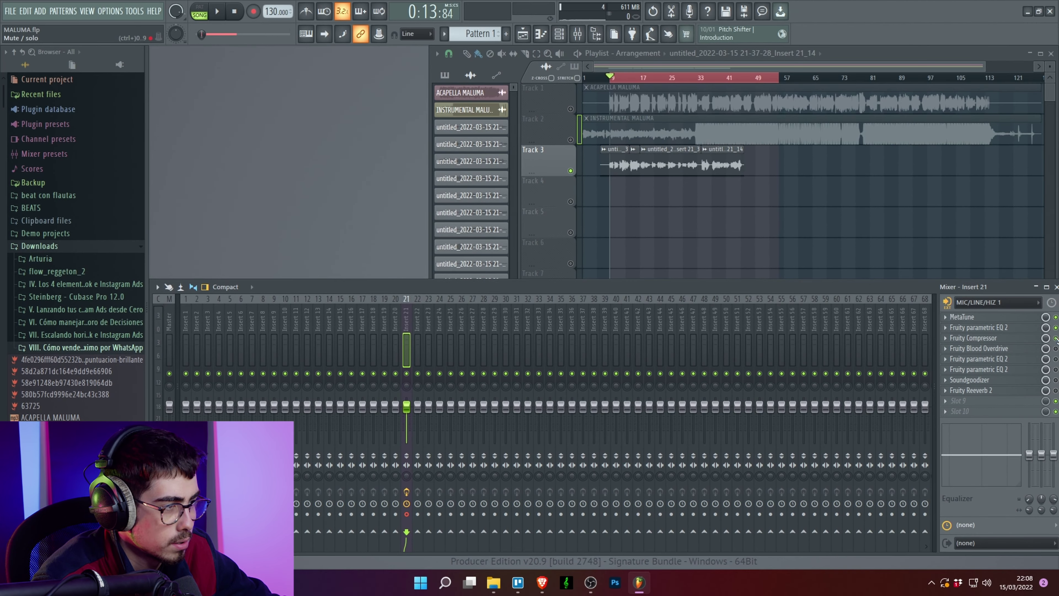
key("space")
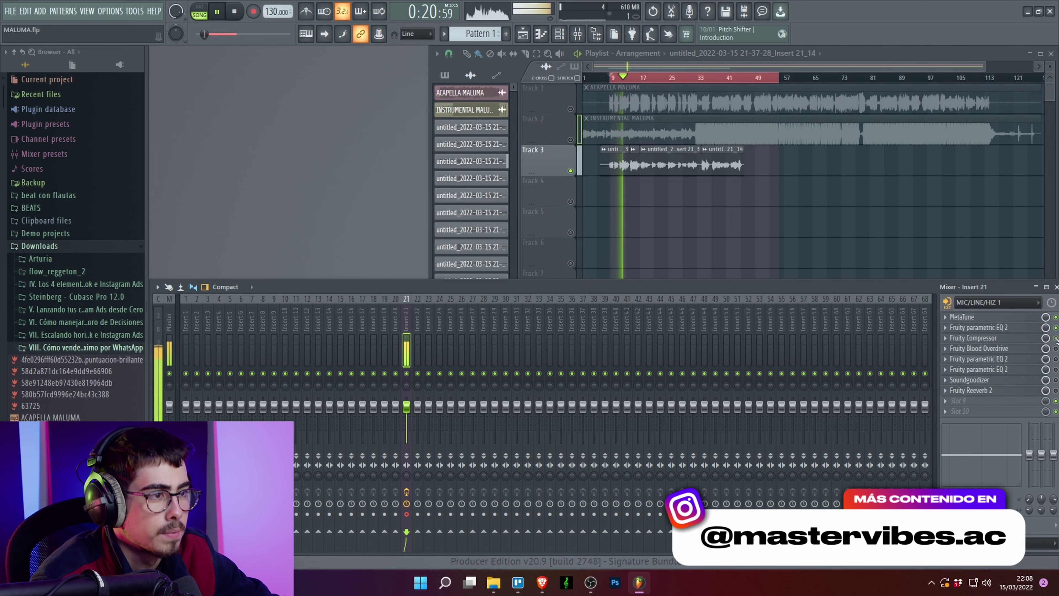
key("space")
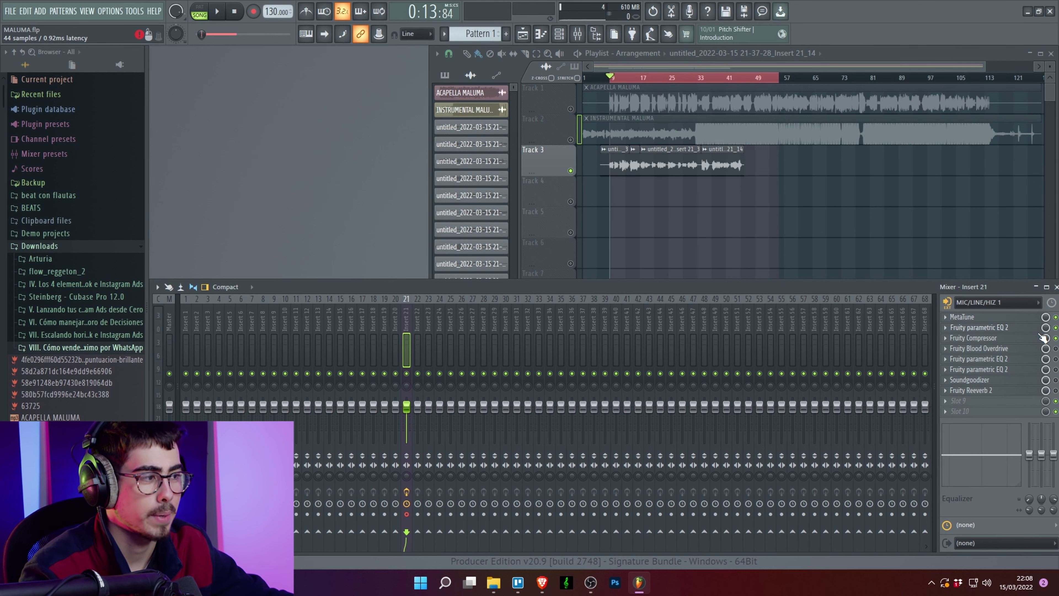
Inspect Fruity Blood Overdrive on Insert 21 and play the vocal, switching between the plugin and the mixer to compare its effect.
left_click(980, 348)
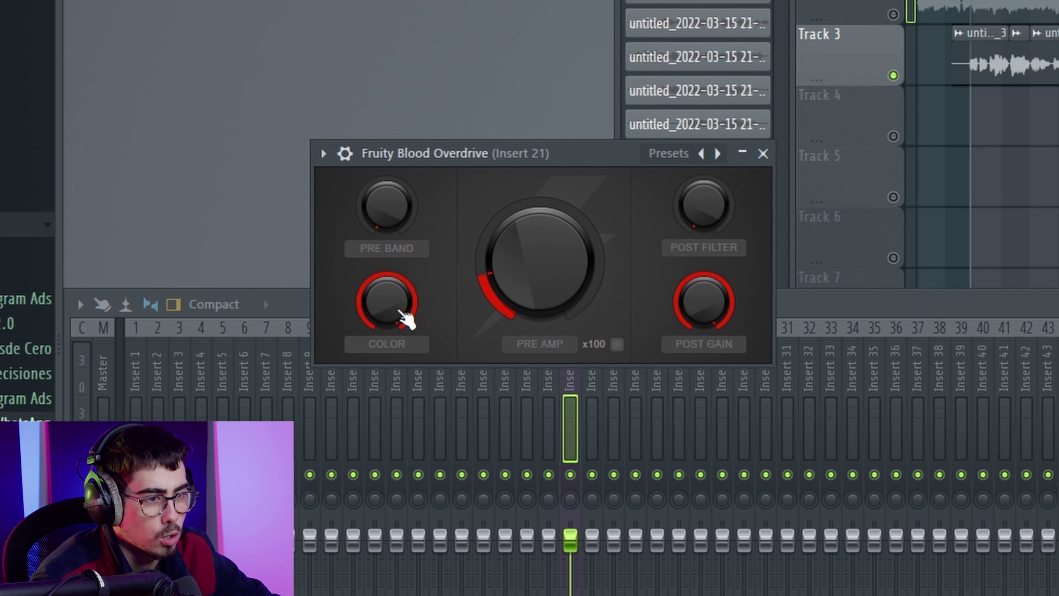
key("space")
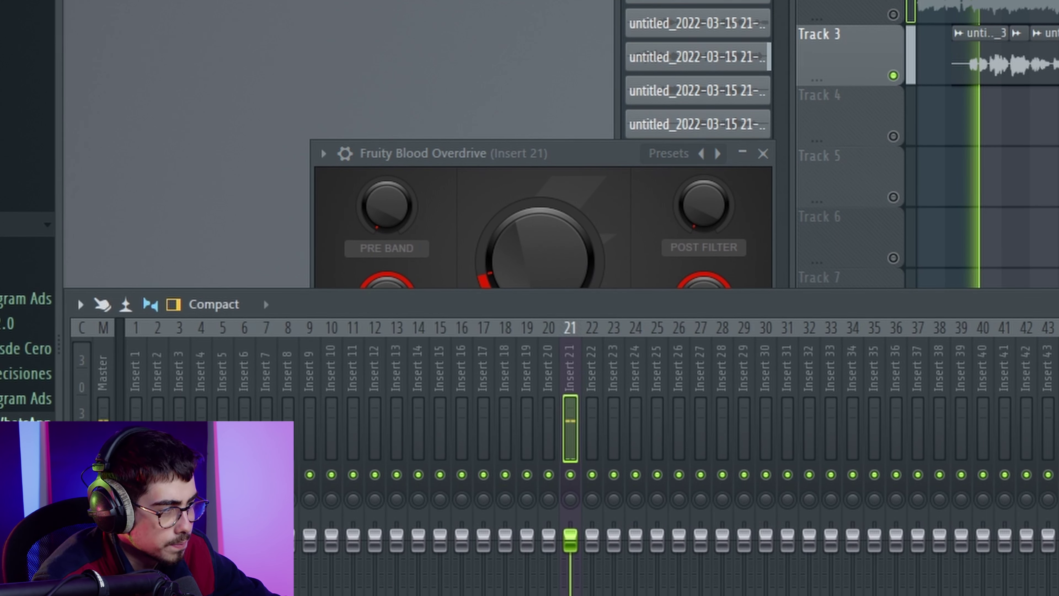
left_click(535, 171)
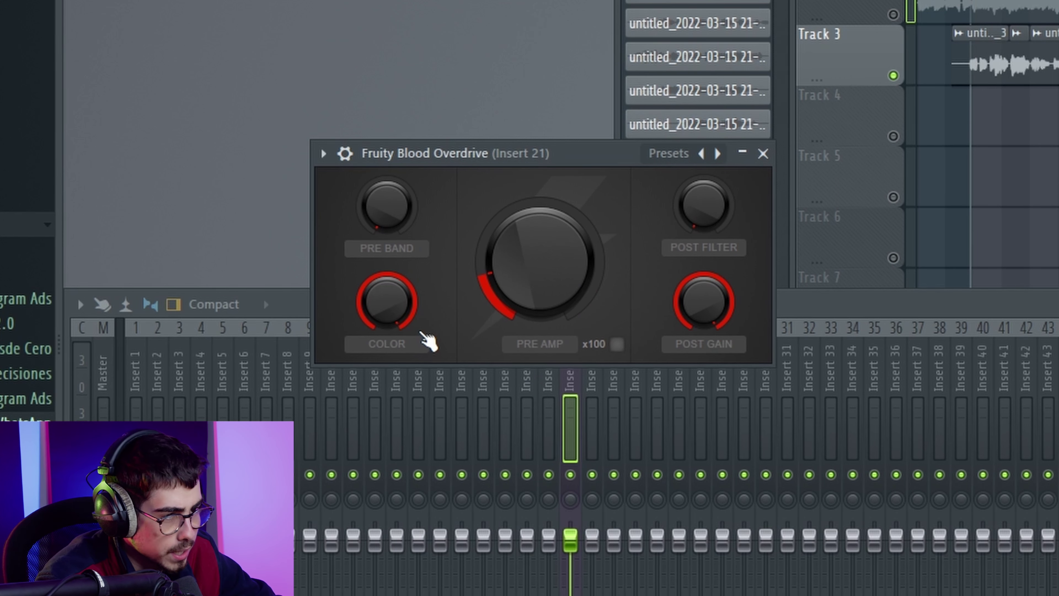
key("space")
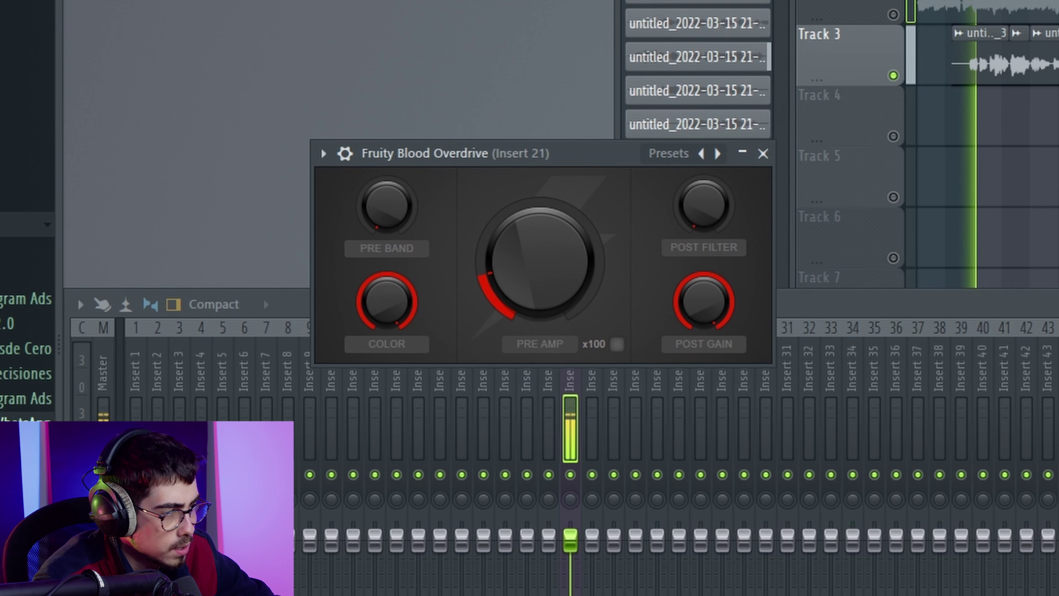
key("F9")
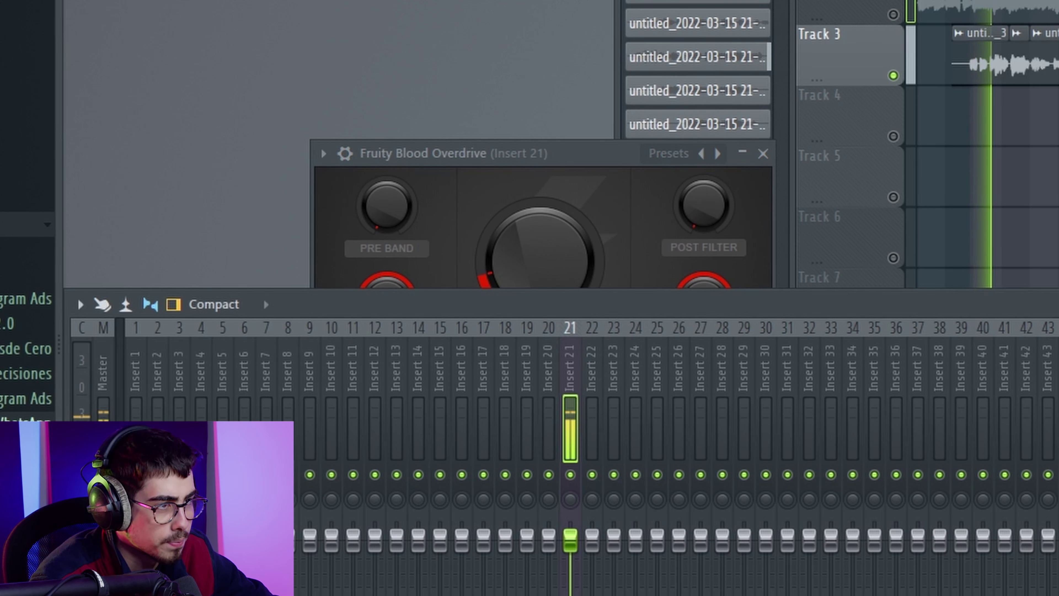
left_click(630, 157)
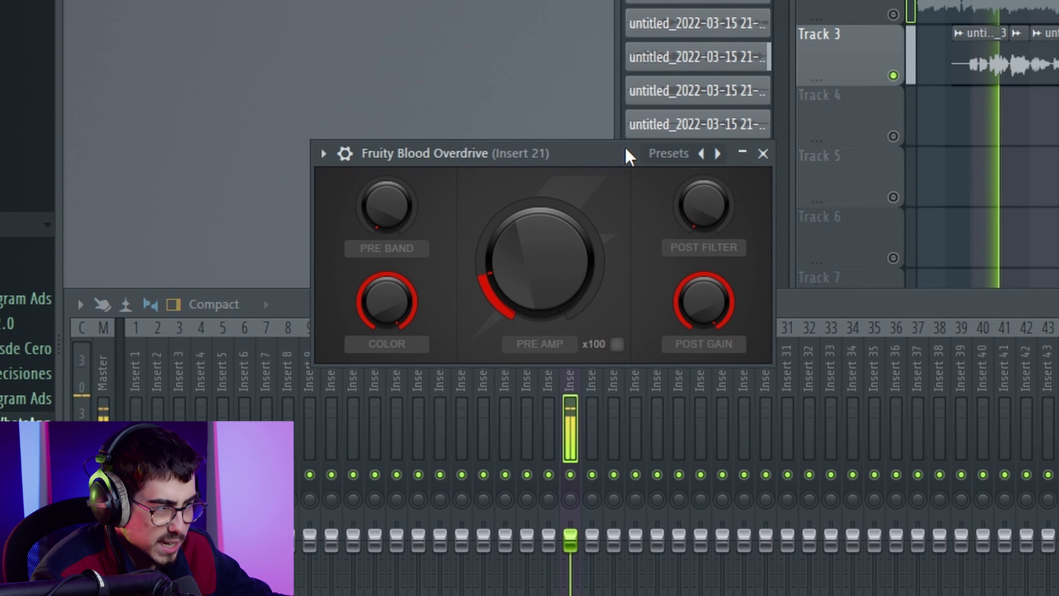
key("space")
key("F9")
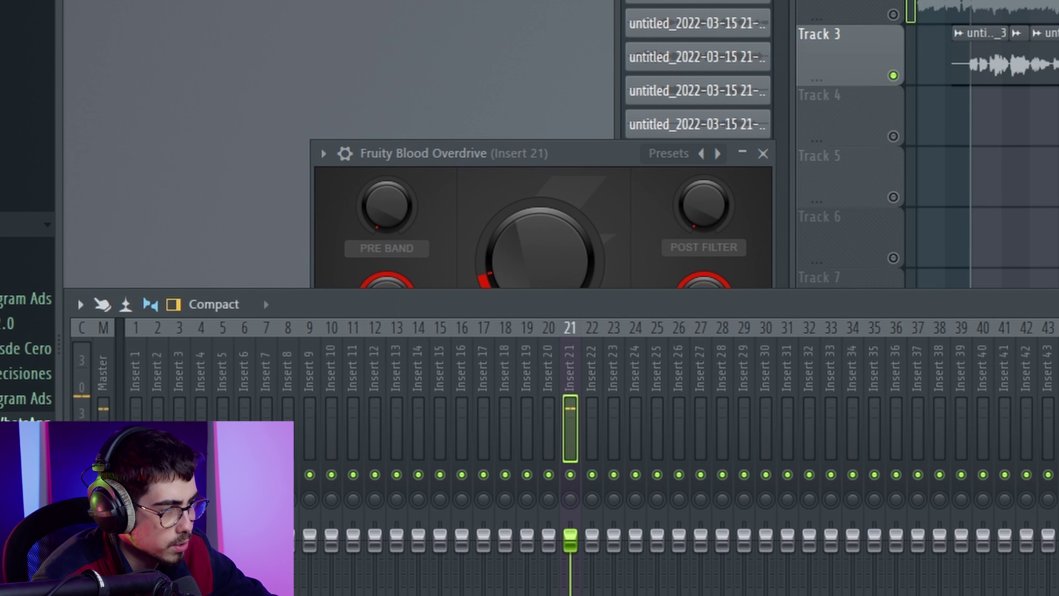
Play the vocal and adjust the gains of bands 5 and 3 in the second Fruity Parametric EQ 2.
key("space")
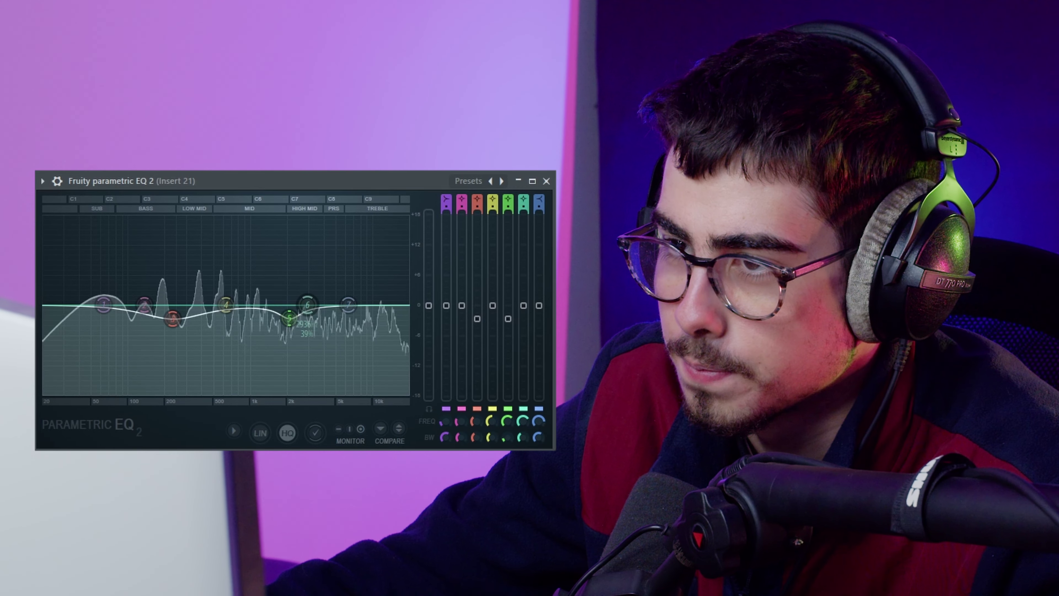
left_click_drag(508, 319, 478, 277)
mouse_move(477, 323)
left_mouse_down()
mouse_move(478, 290)
mouse_move(477, 305)
left_mouse_up()
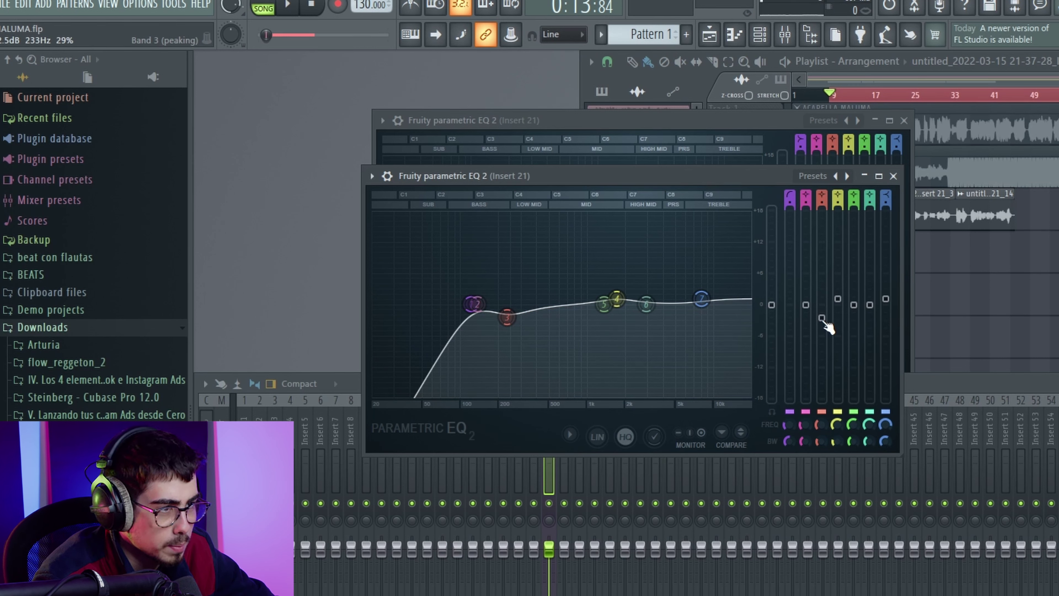
Raise the 233 Hz band 3 gain slightly in the third Fruity Parametric EQ 2 and close the other two EQ windows.
left_click_drag(824, 322, 824, 318)
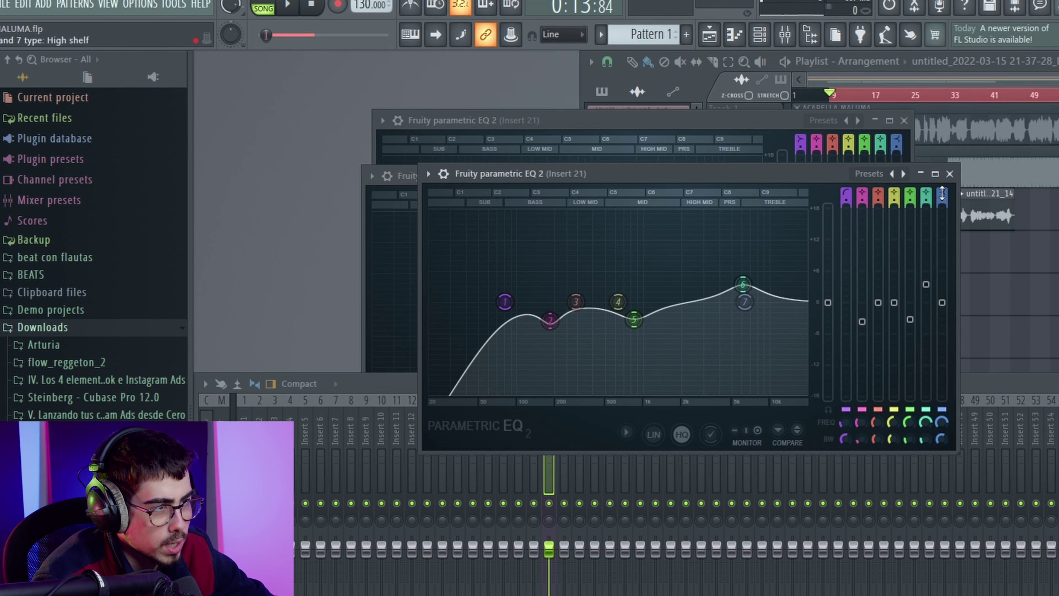
left_click(950, 174)
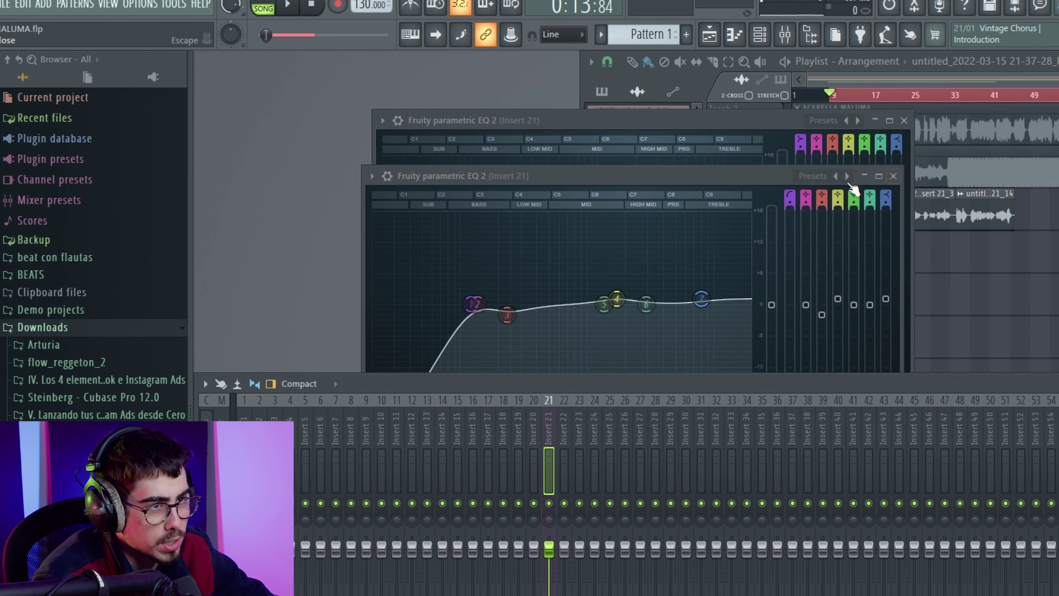
left_click(904, 120)
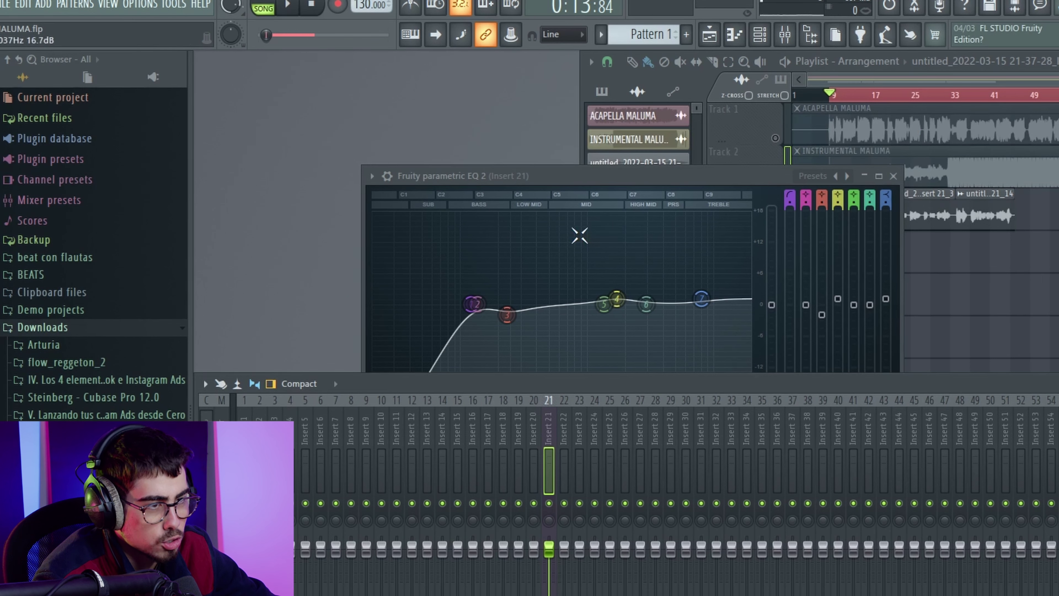
left_click(531, 180)
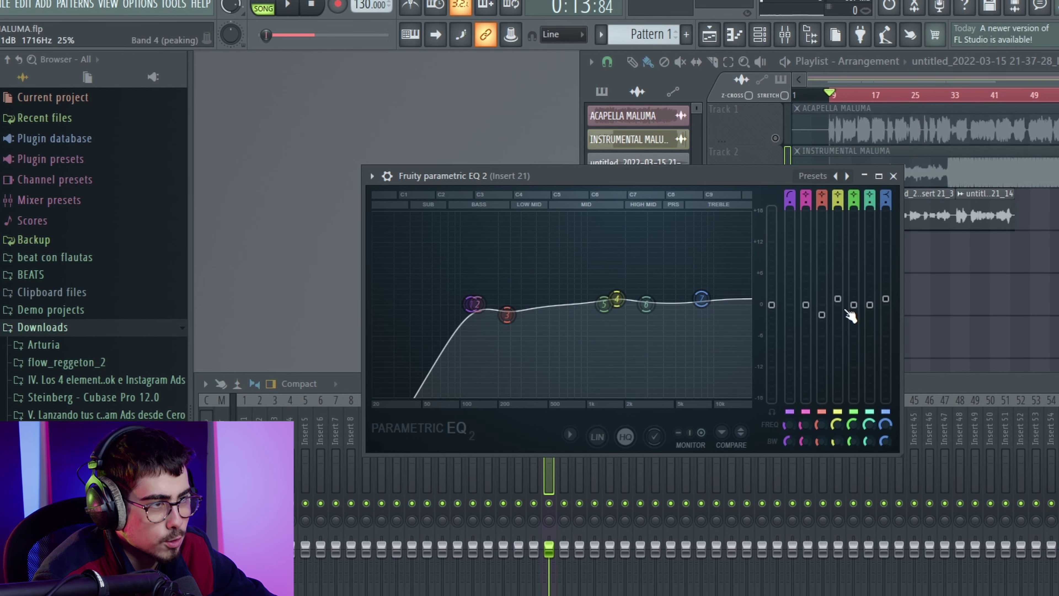
Boost band 4 at 1716 Hz to about 2.1 dB in the third EQ while the vocal plays, and close the EQ.
left_click(840, 298)
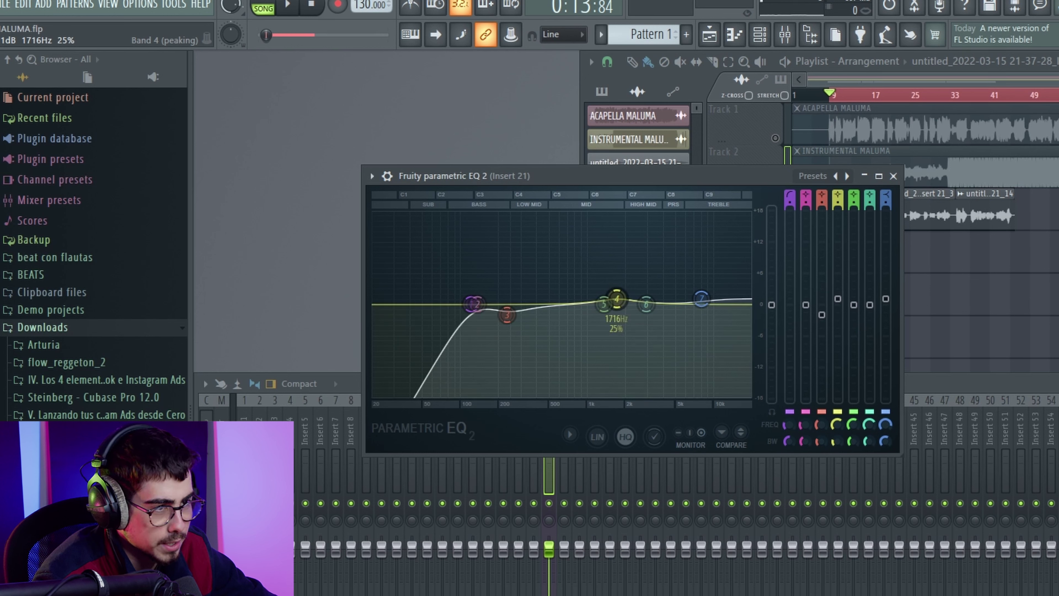
key("space")
left_click_drag(838, 299, 797, 281)
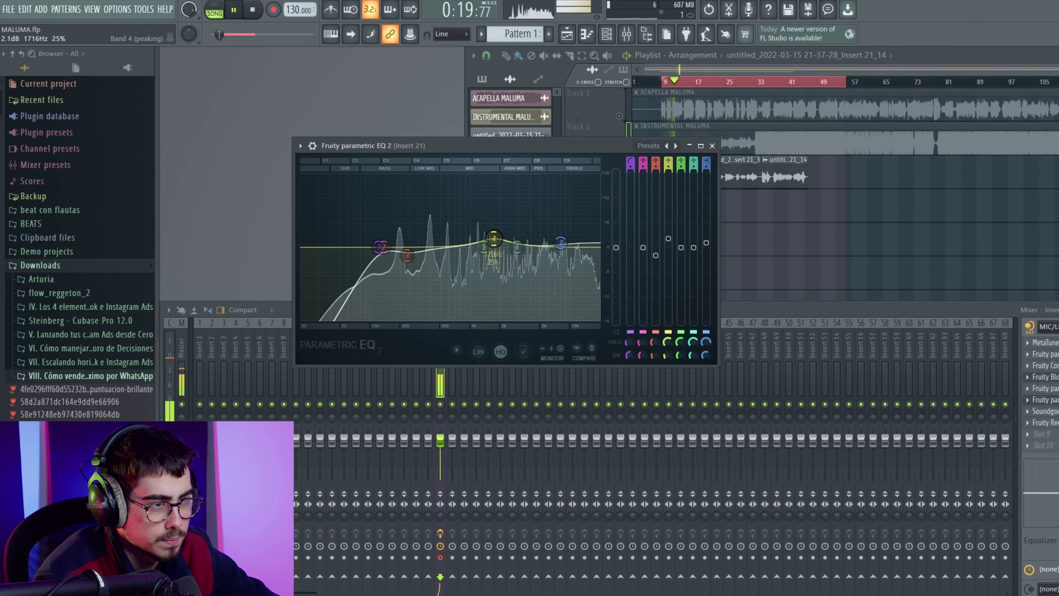
left_click_drag(669, 238, 668, 239)
left_click(712, 146)
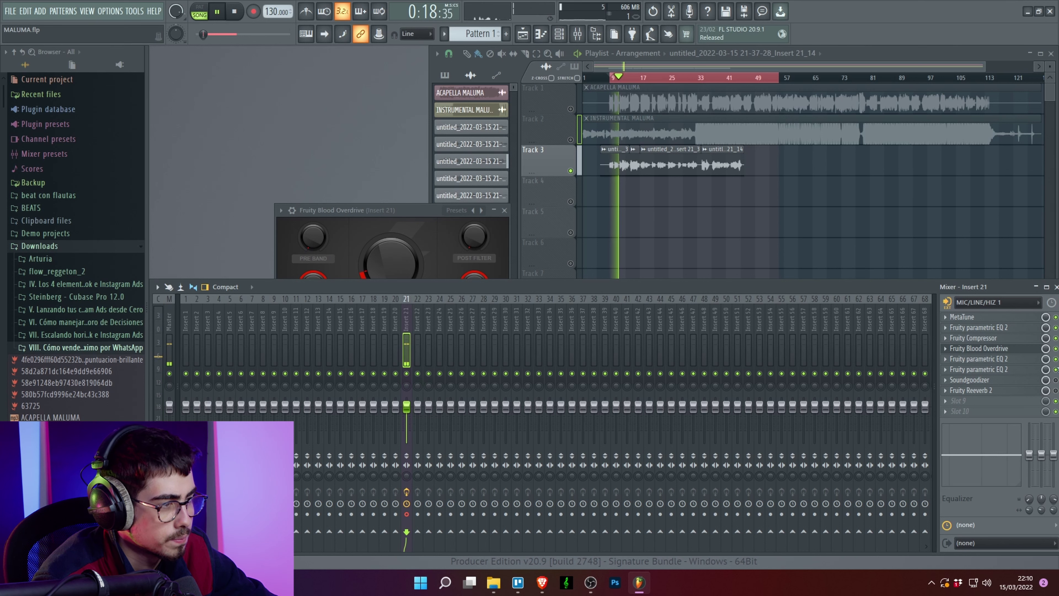
Close Fruity Blood Overdrive, unmute the Track 2 instrumental and listen to the vocal over it.
left_click(442, 224)
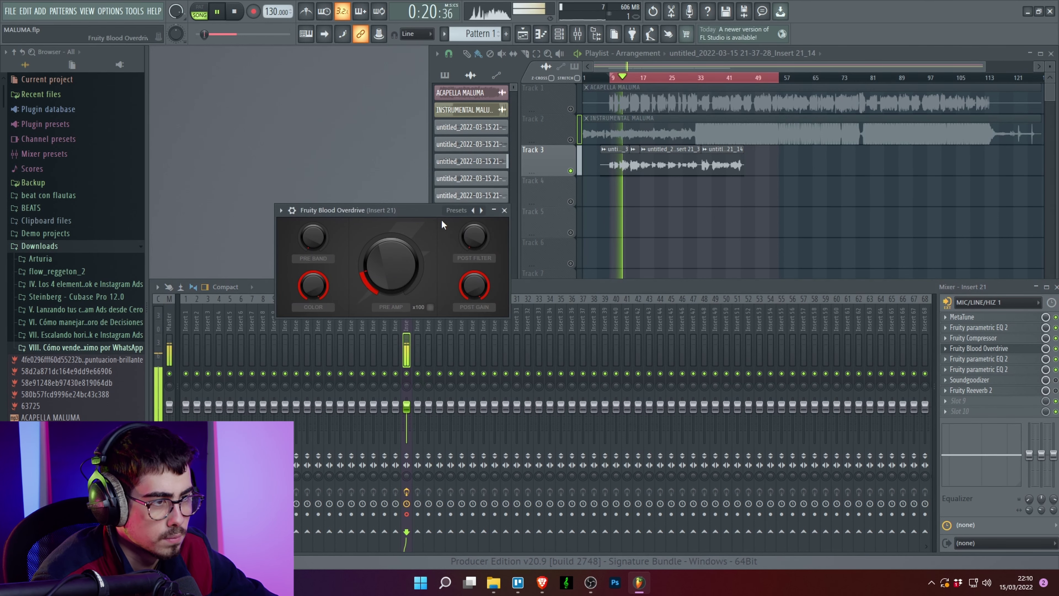
left_click(505, 210)
left_click(590, 223)
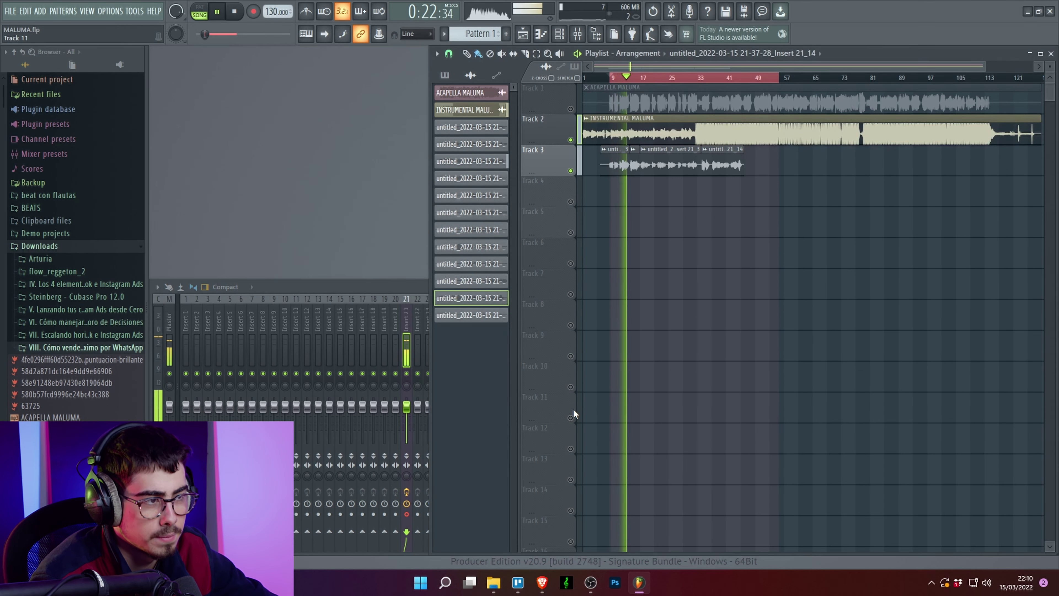
left_click(383, 283)
key("space")
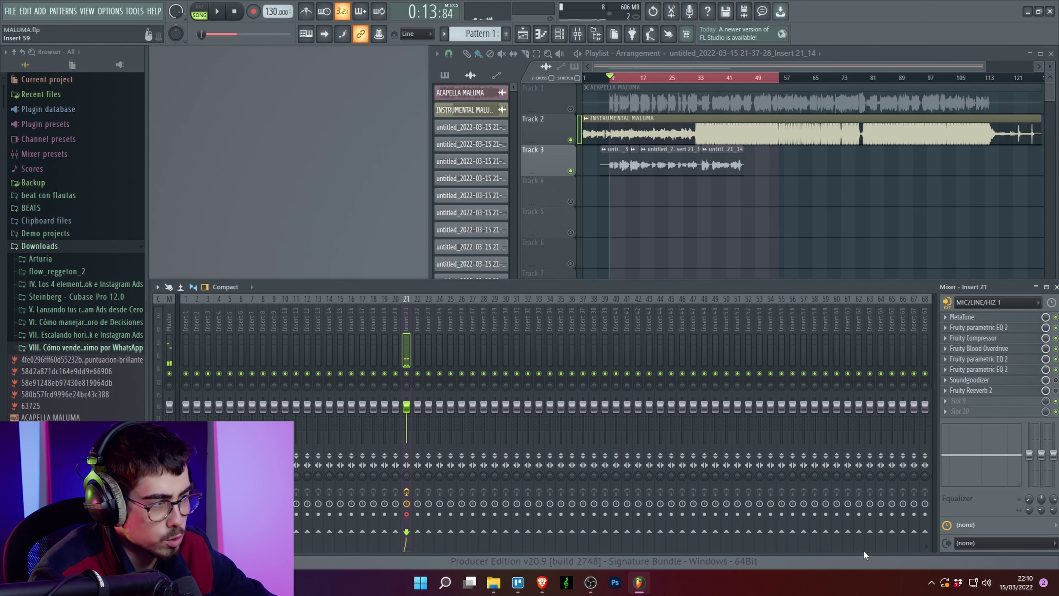
Review the second Fruity Parametric EQ 2 and the Soundgoodizer on Insert 21, playing the vocal with Soundgoodizer open.
left_click(1000, 360)
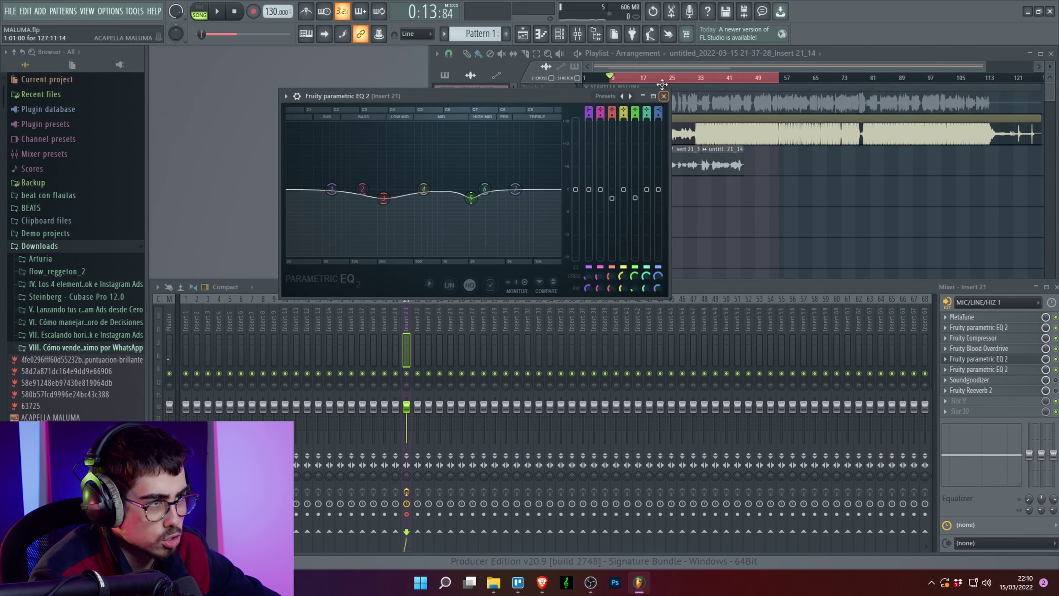
left_click(664, 96)
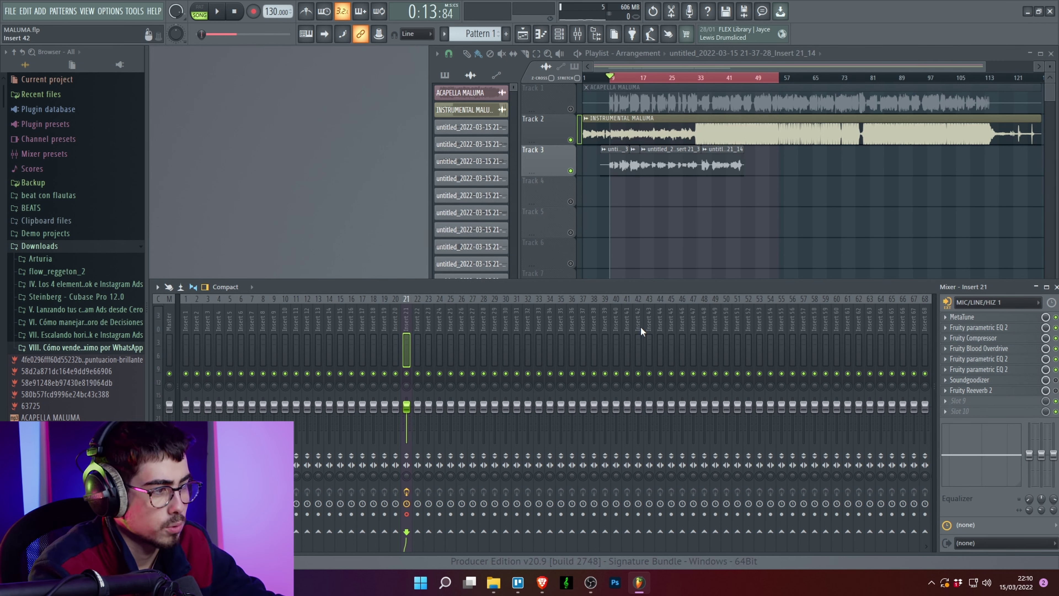
left_click(993, 380)
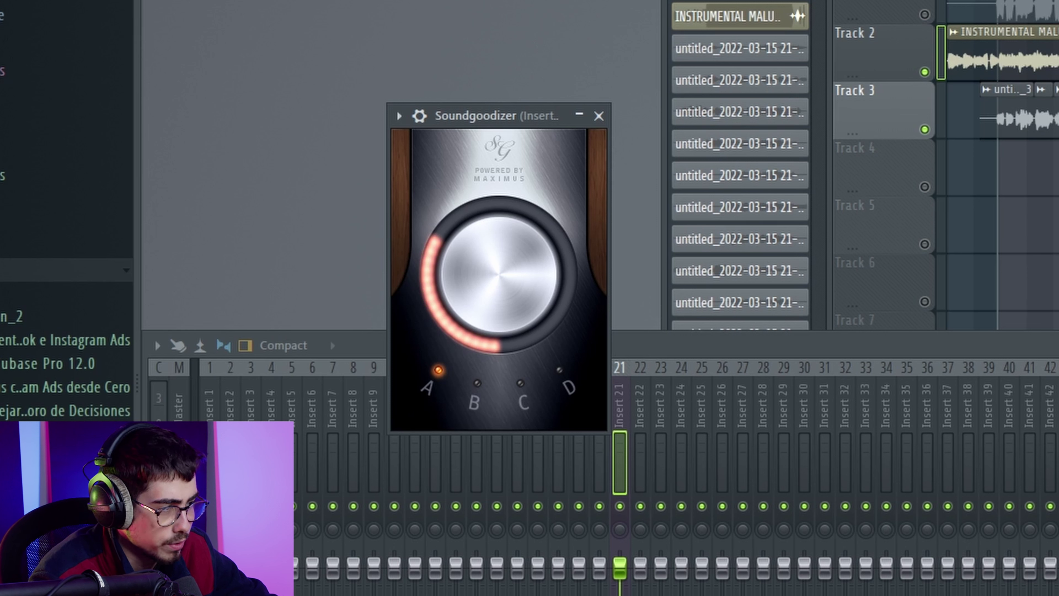
key("space")
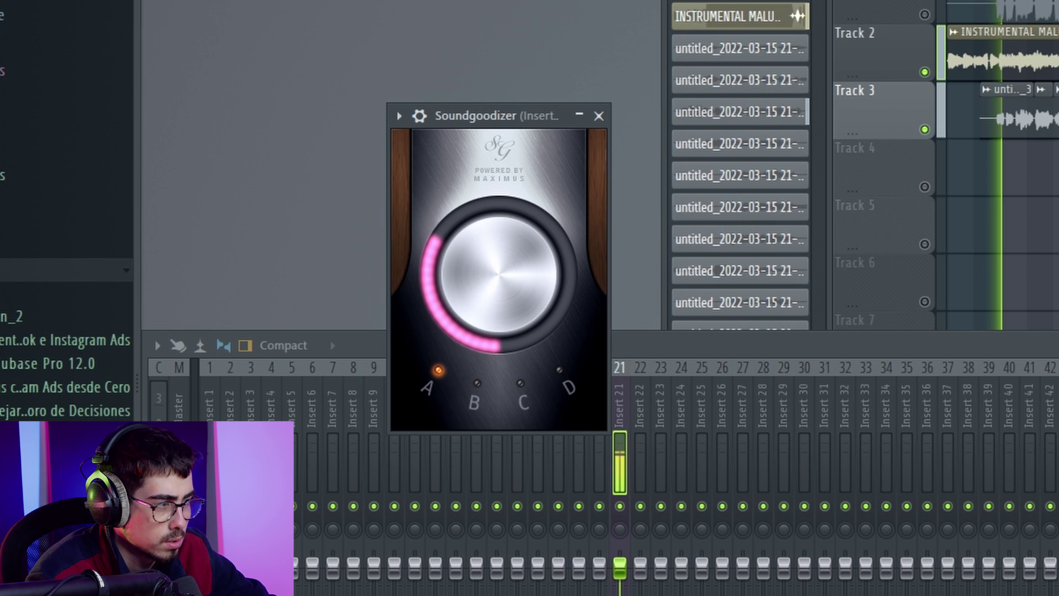
key("F9")
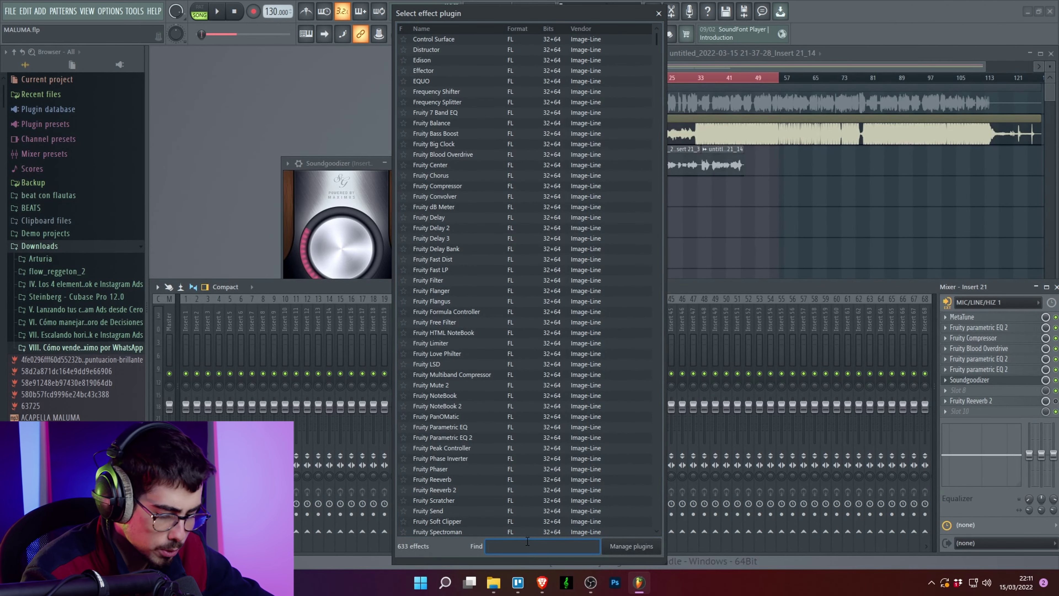
Load the Spectrum Analyzer effect into slot 8 of Insert 21.
type("sp")
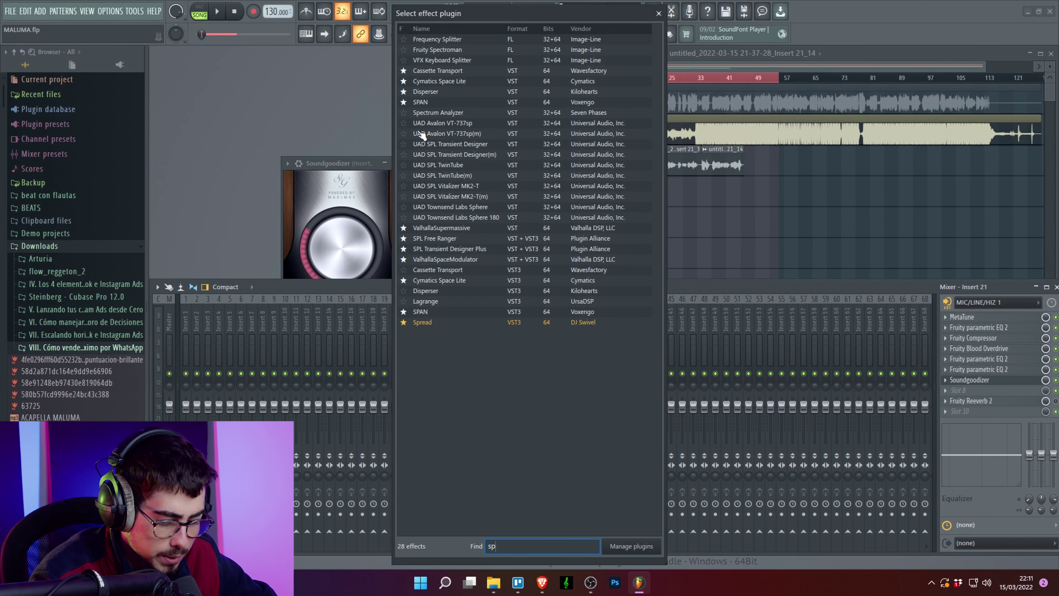
type("r")
key("BackSpace")
type("ec")
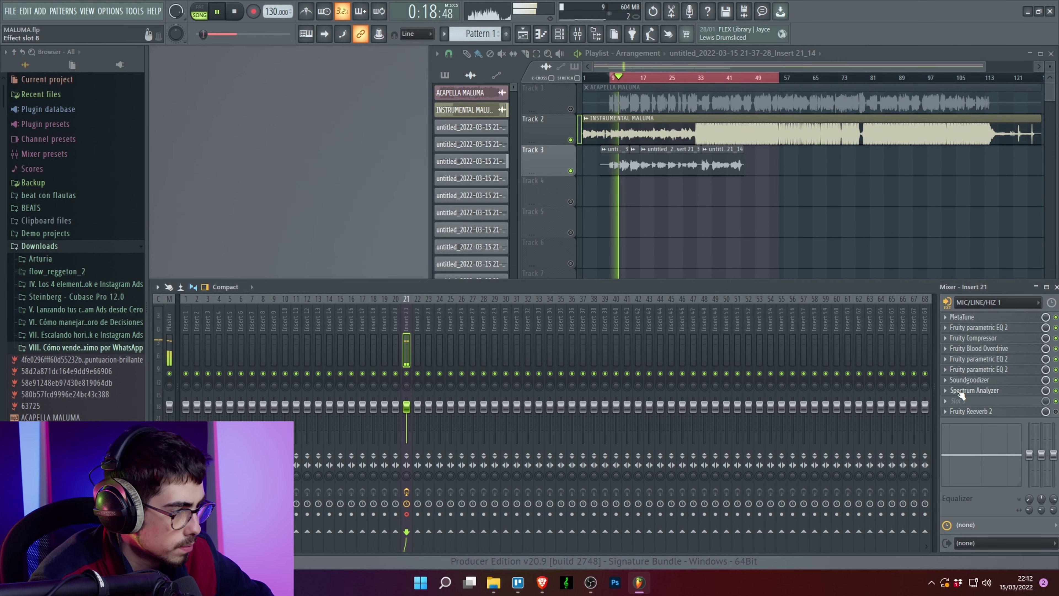
Replace the Spectrum Analyzer in slot 8 of Insert 21 with Voxengo SPAN and show its spectrum display.
left_click(946, 390)
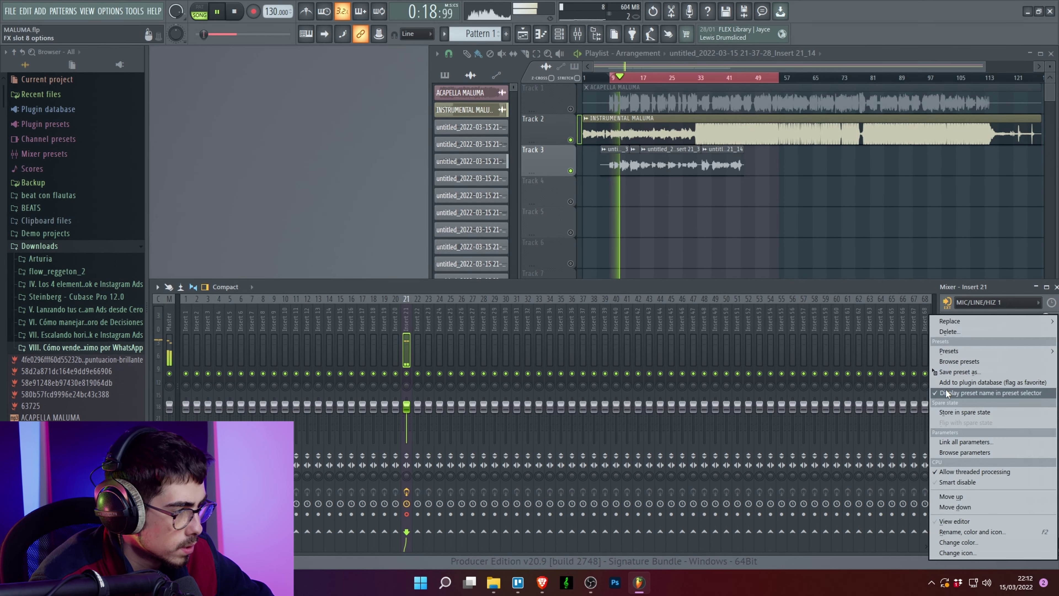
mouse_move(953, 321)
left_click(584, 73)
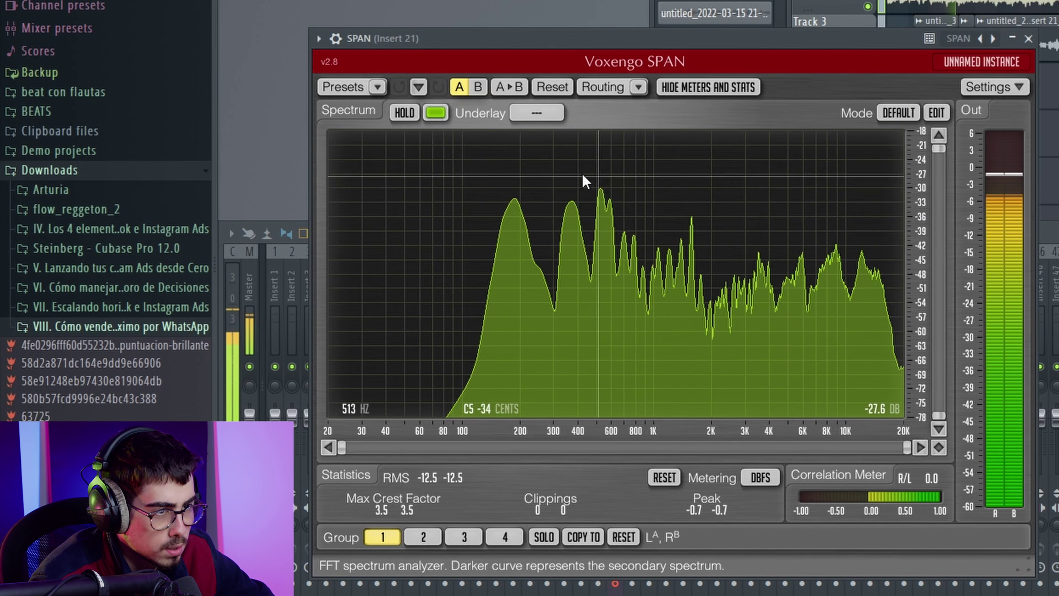
Examine the vocal's frequency spectrum in SPAN during playback, alternating with the mixer, and close SPAN.
key("F9")
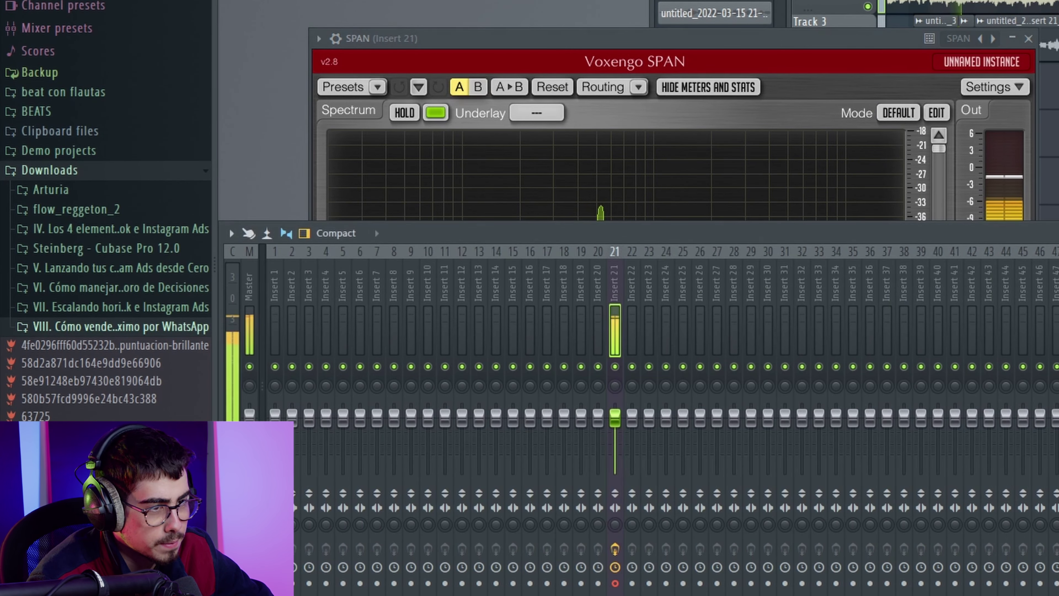
left_click(629, 154)
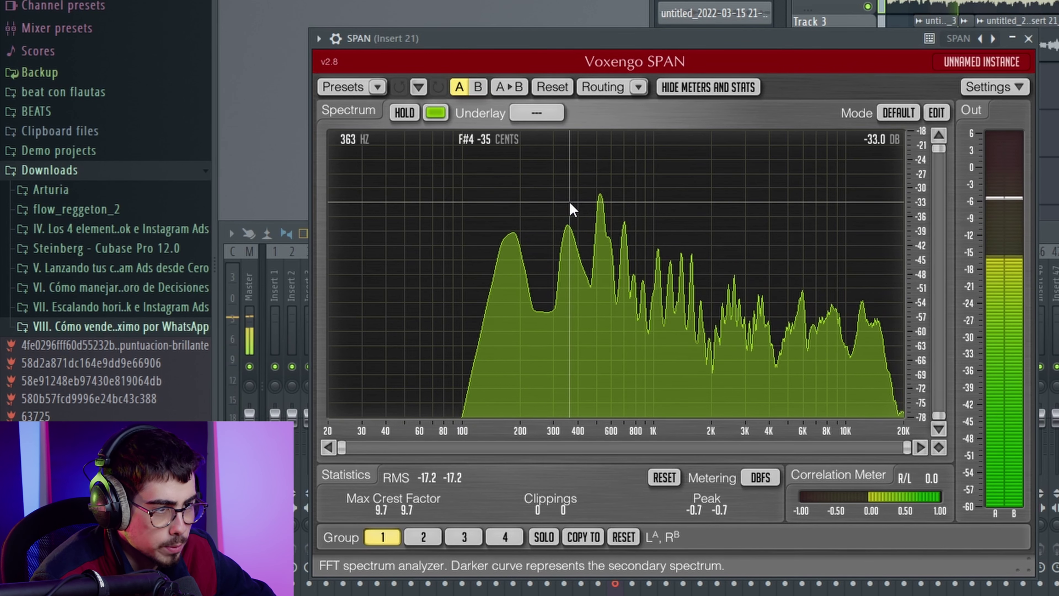
key("F9")
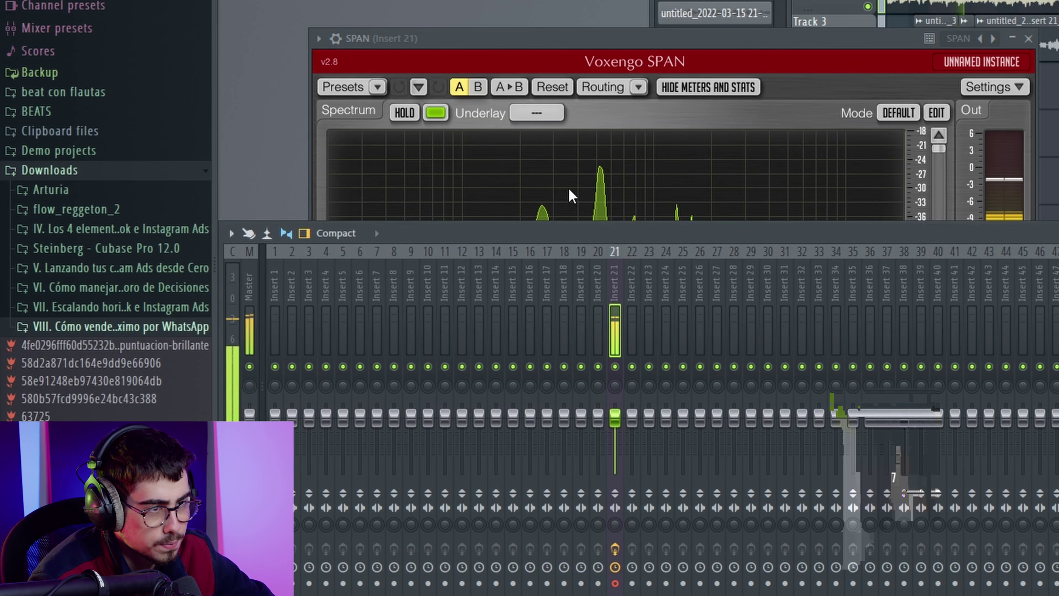
left_click(608, 64)
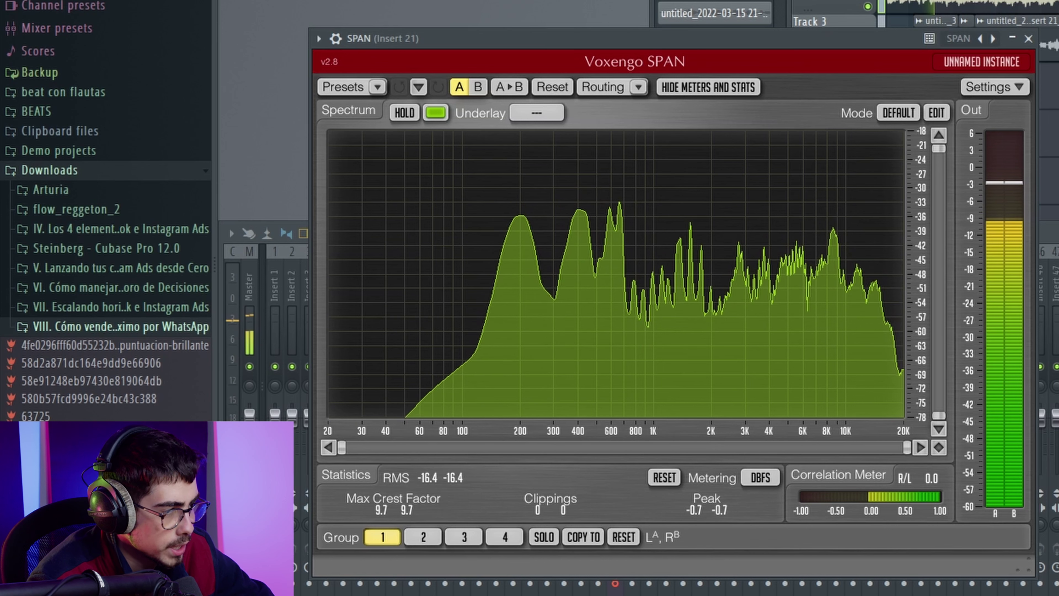
key("F9")
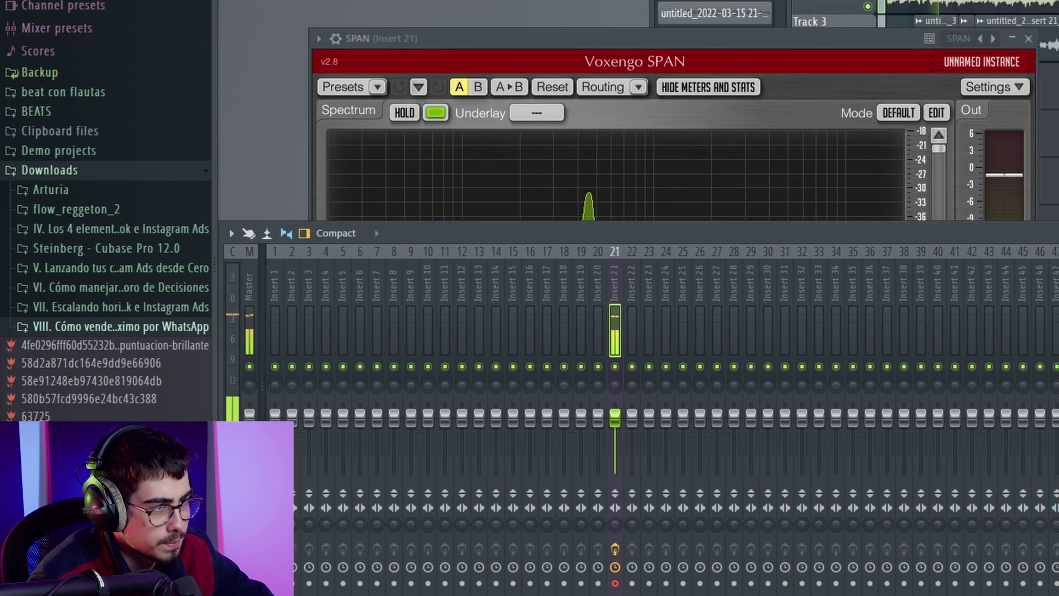
left_click(852, 50)
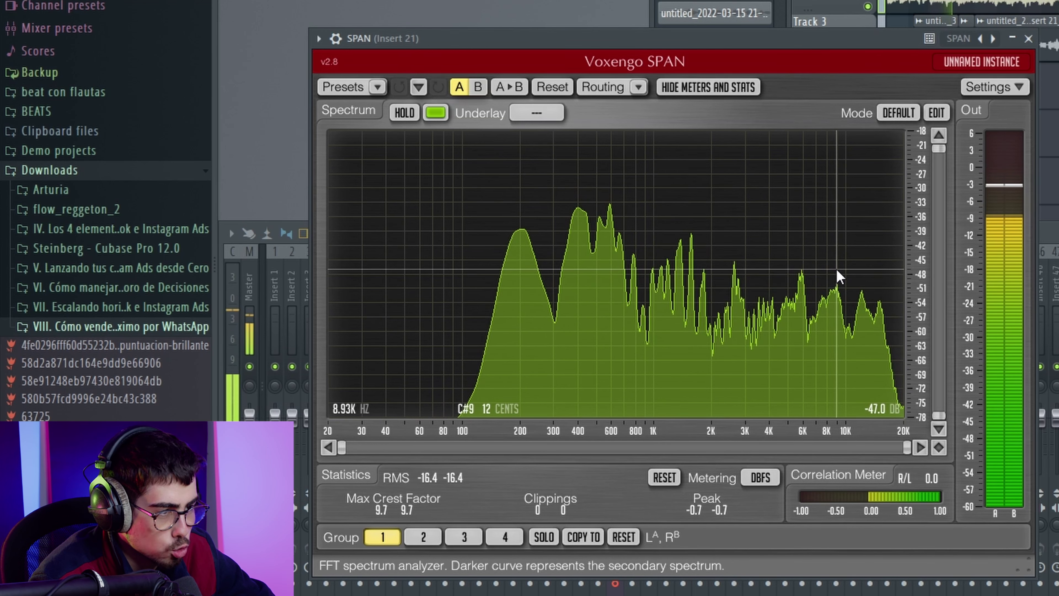
key("F9")
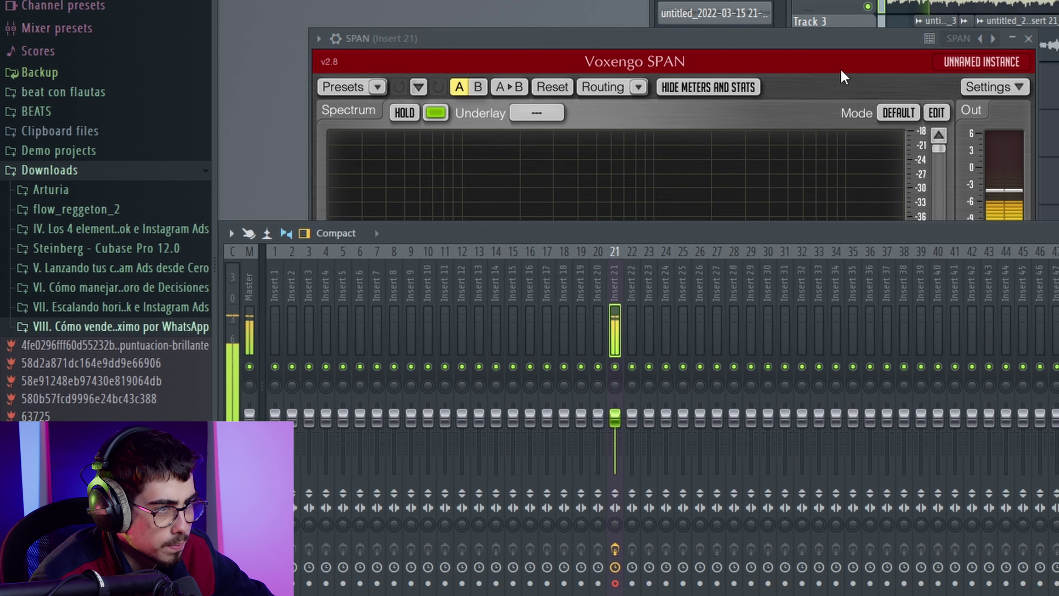
left_click(844, 76)
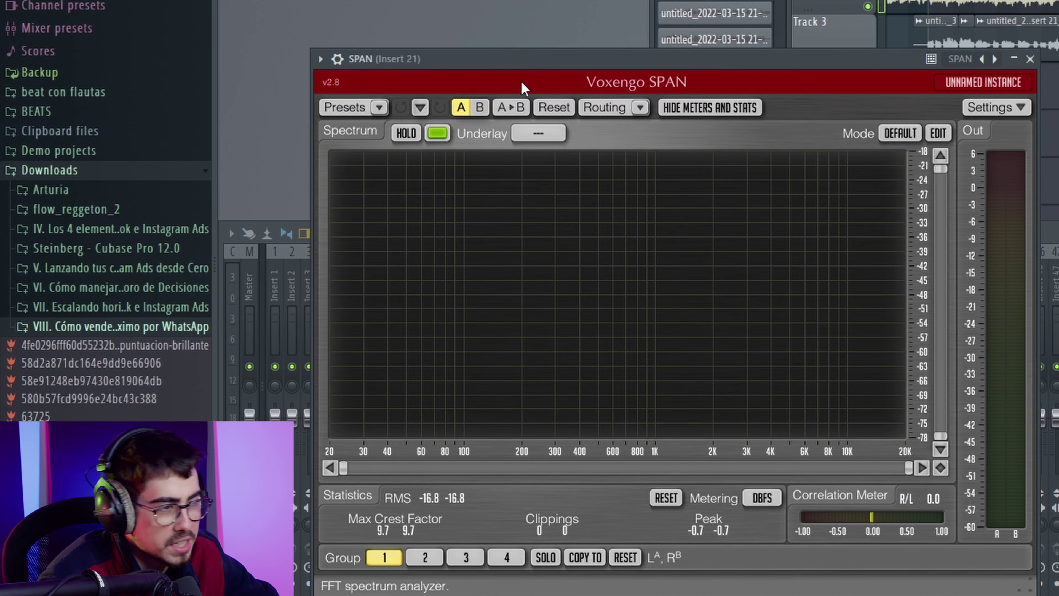
key("space")
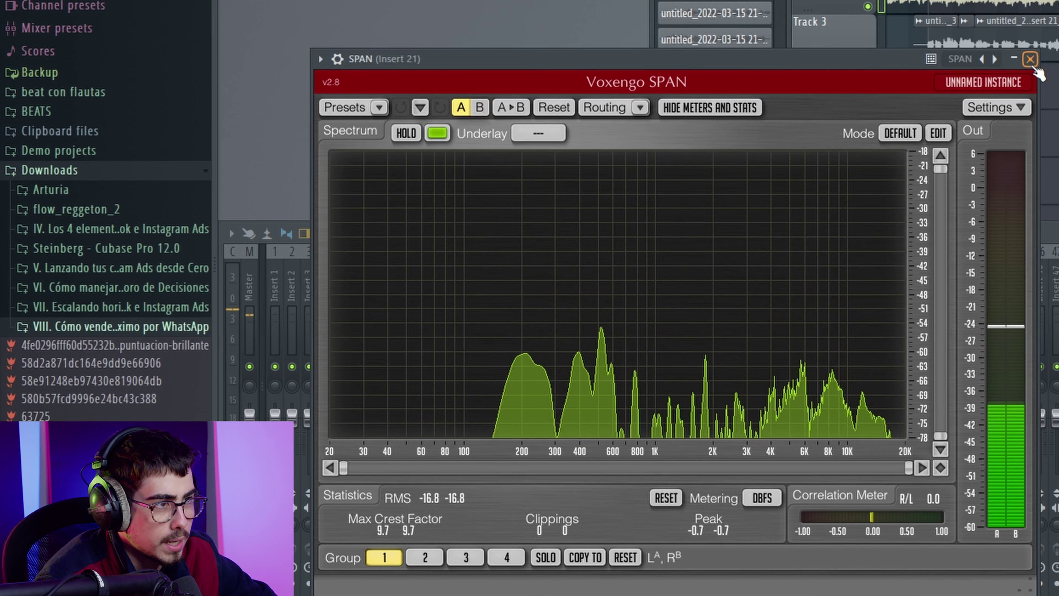
left_click(1032, 60)
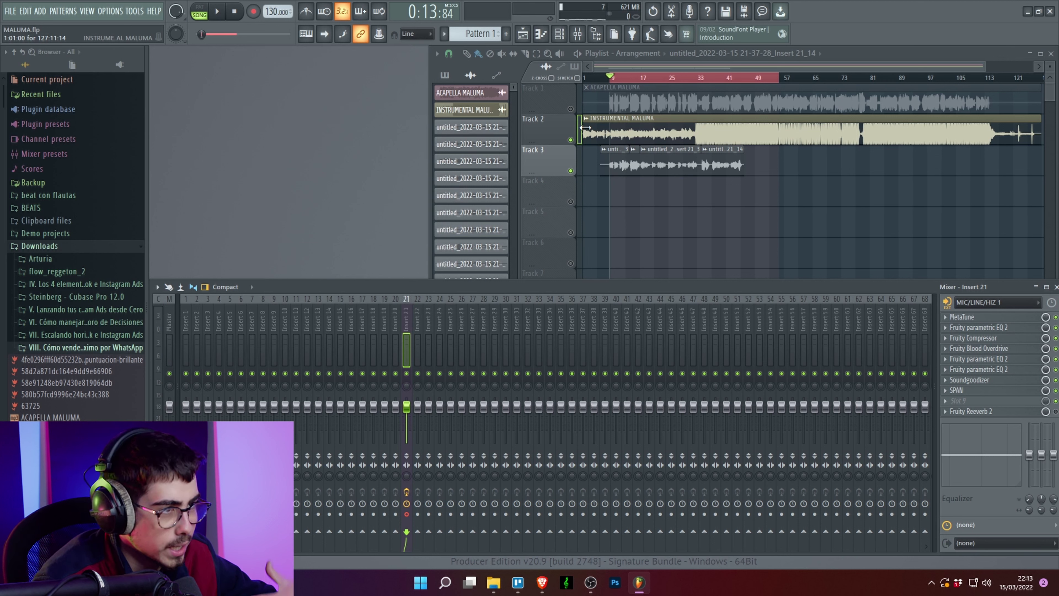
Play the song from around bar 29 and switch on Fruity Reeverb 2 on Insert 21 to hear its effect.
left_click(686, 80)
key("space")
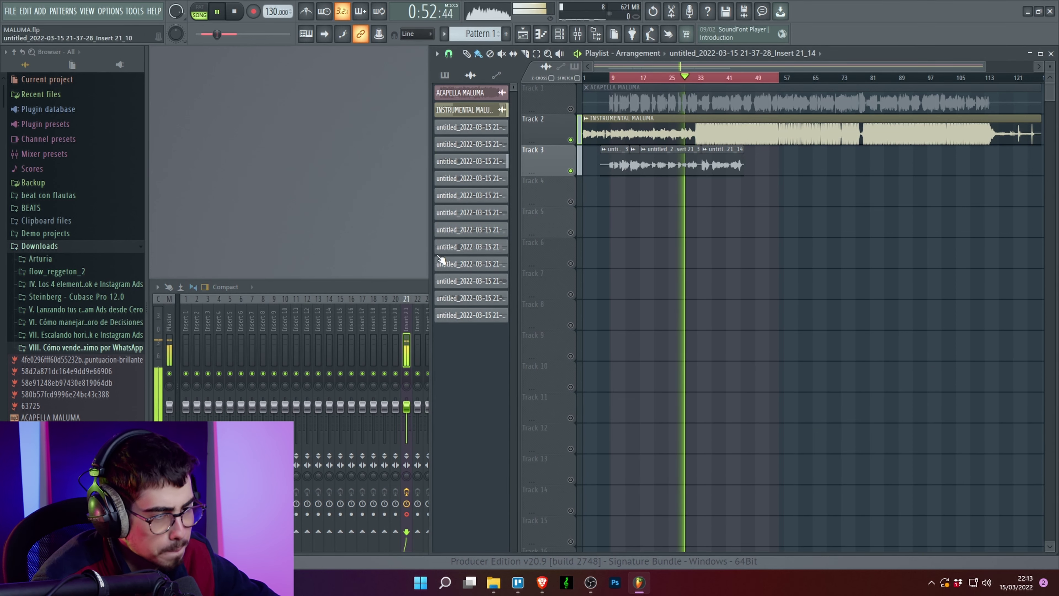
left_click(385, 281)
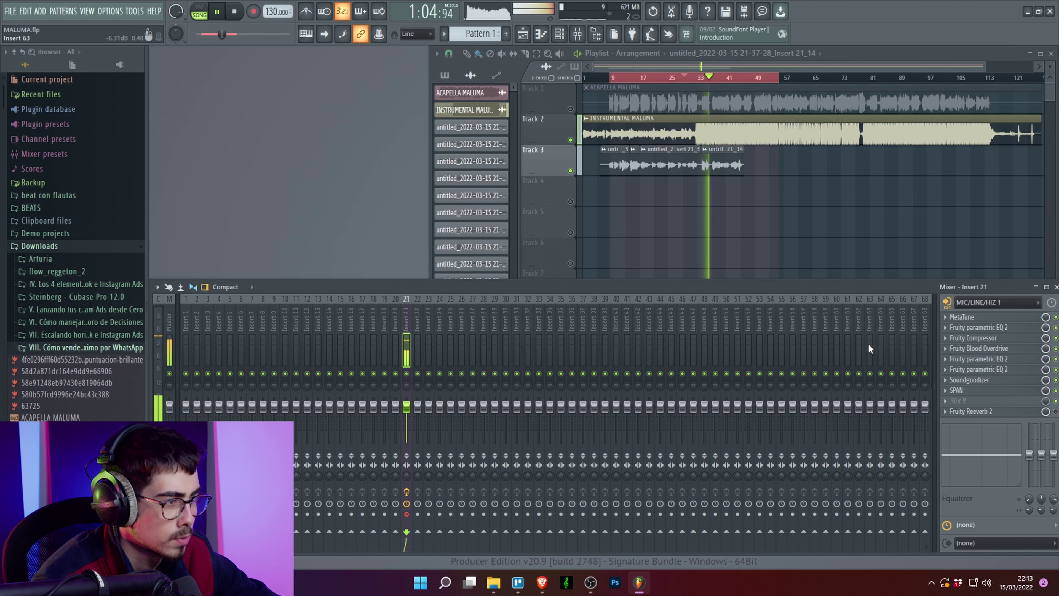
key("space")
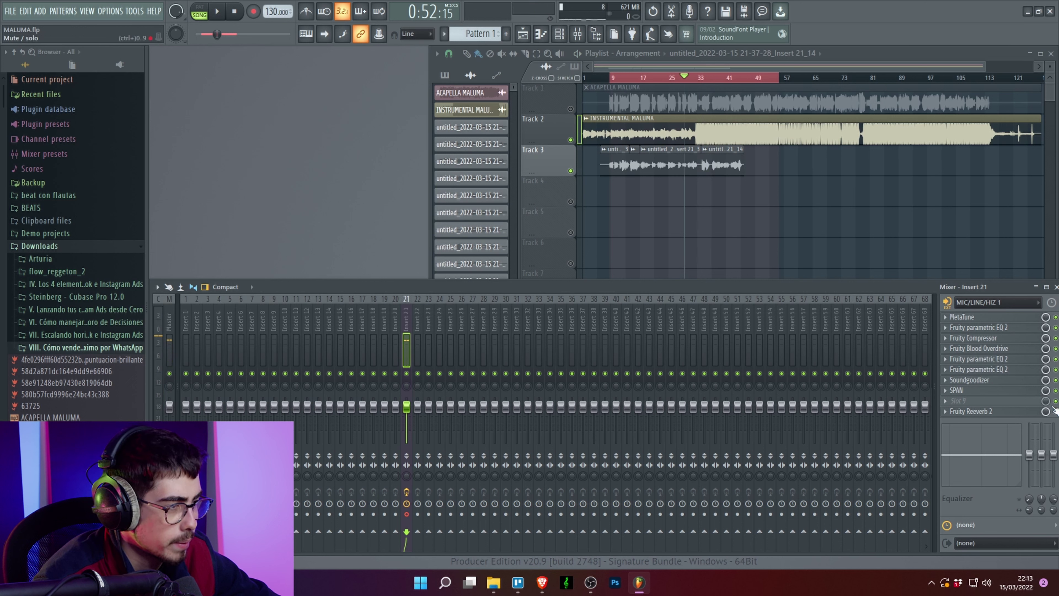
key("space")
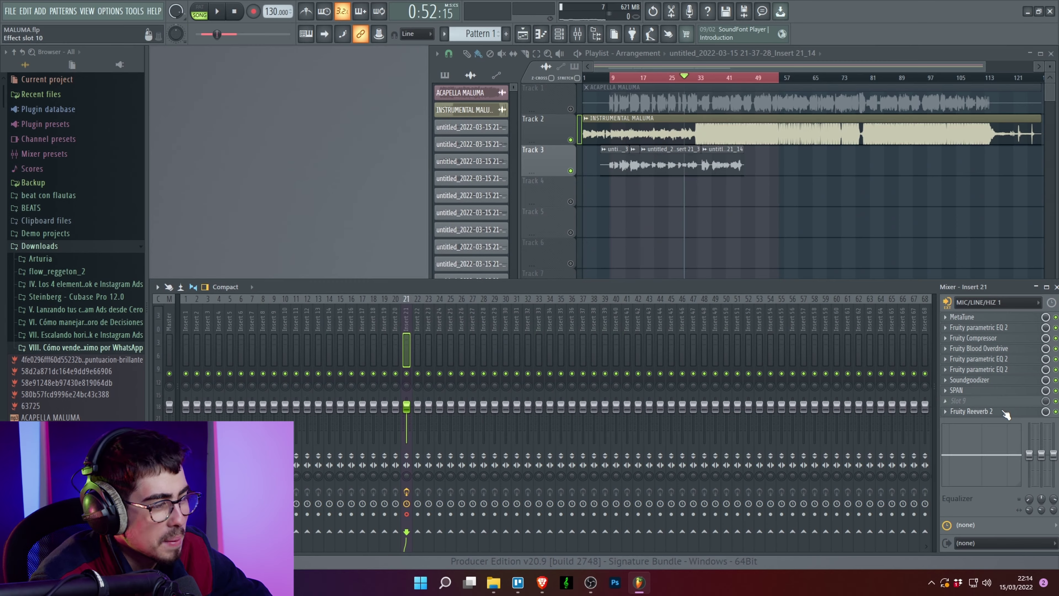
Open Fruity Reeverb 2 on Insert 21, increase its room size slightly and adjust the diffusion.
left_click(1001, 402)
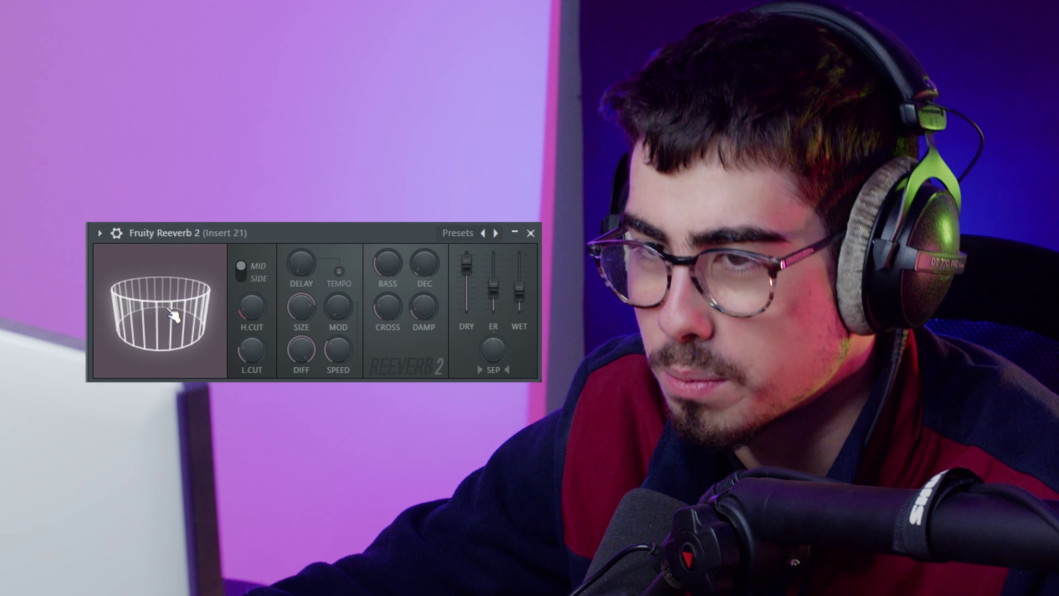
left_click_drag(301, 308, 301, 297)
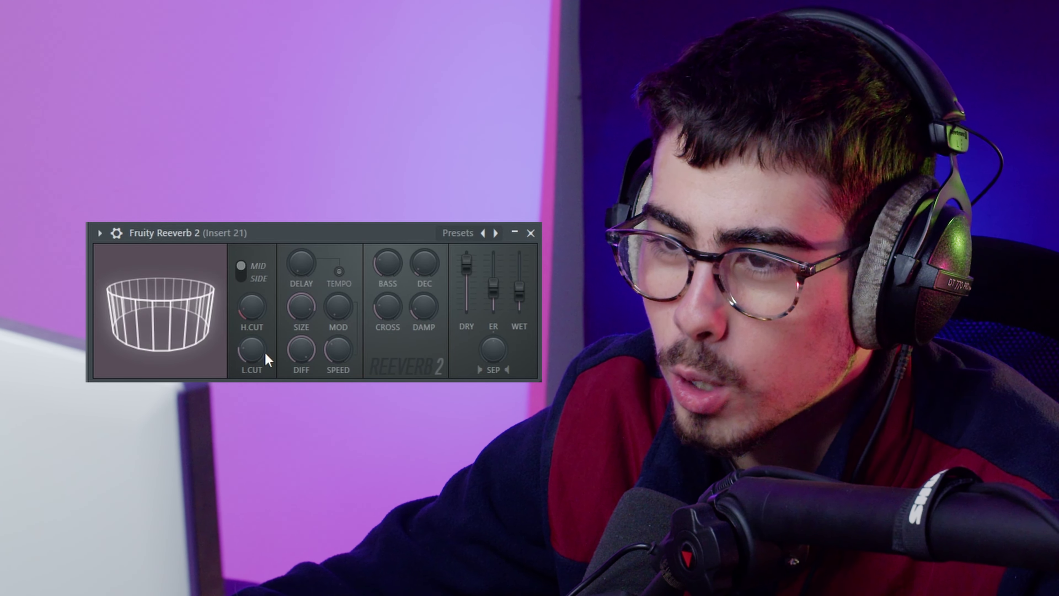
mouse_move(310, 344)
left_mouse_down()
mouse_move(310, 370)
mouse_move(306, 344)
left_mouse_up()
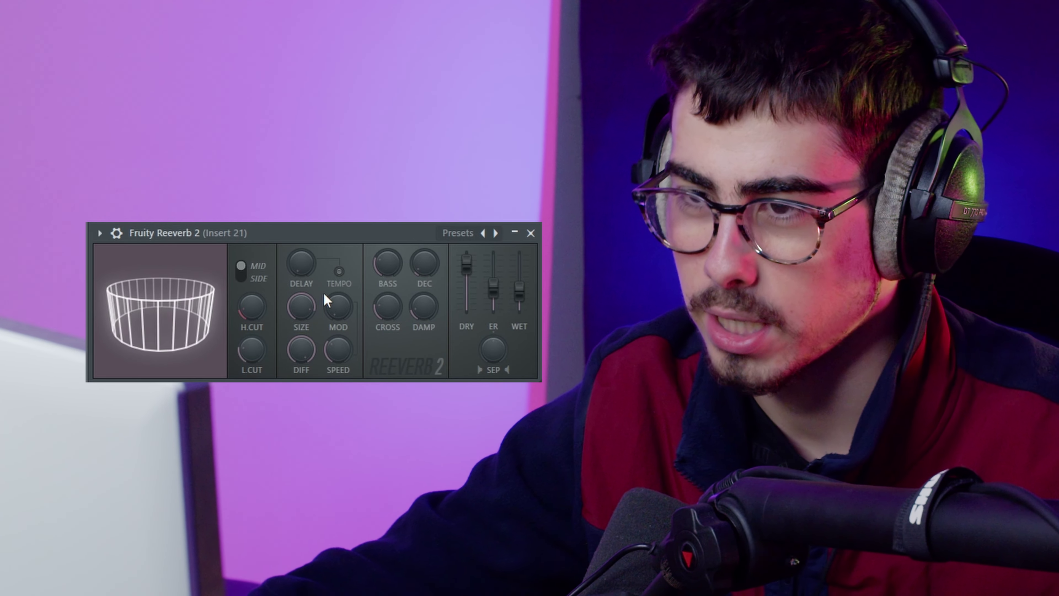
Try minimum diffusion and a higher wet level in Fruity Reeverb 2, and turn the diffusion back up.
left_click_drag(301, 350, 300, 384)
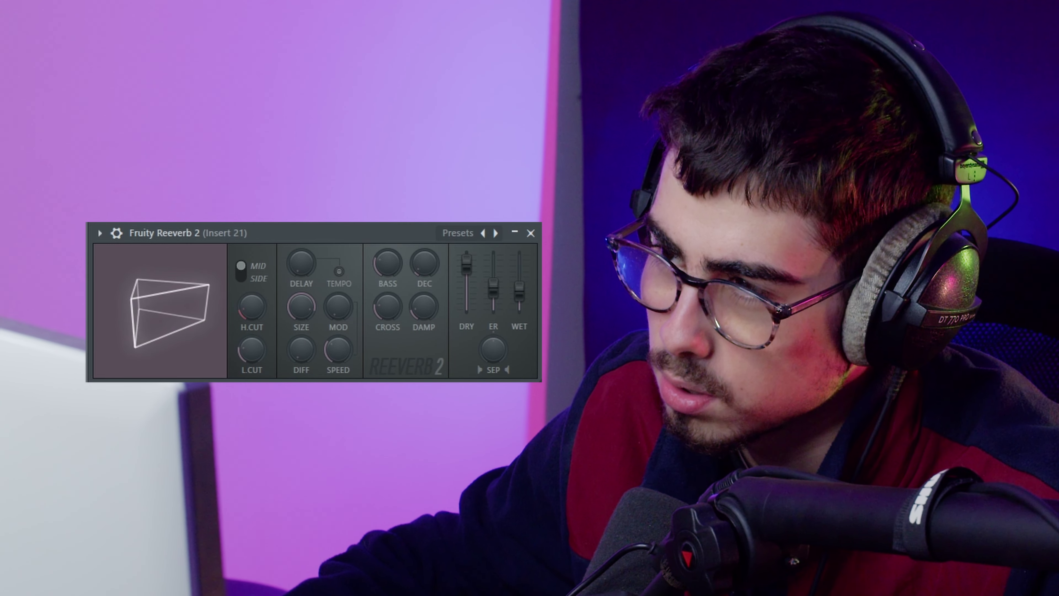
left_click_drag(519, 290, 519, 252)
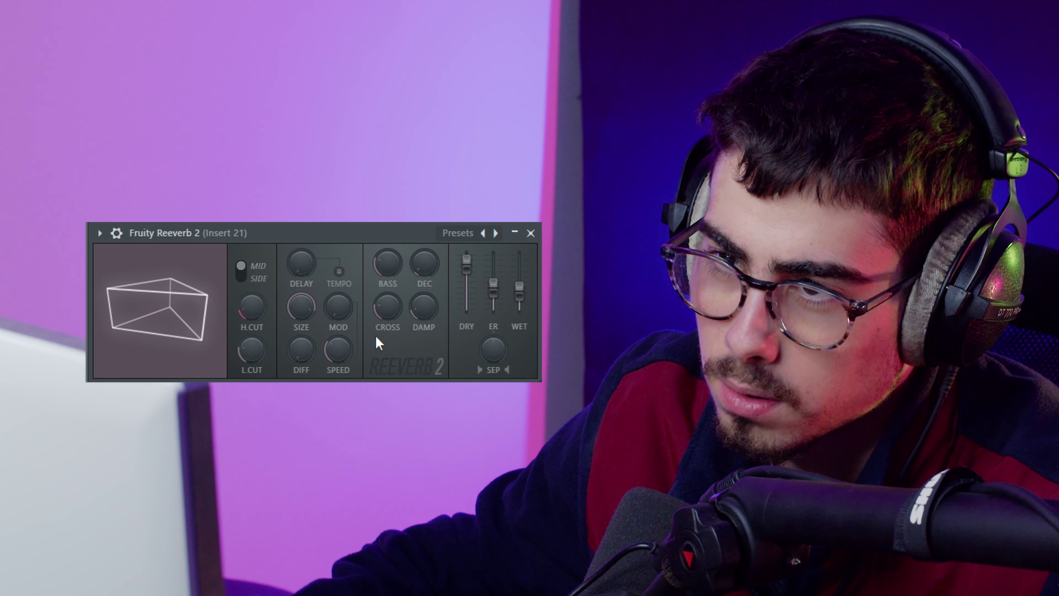
left_click_drag(301, 350, 301, 320)
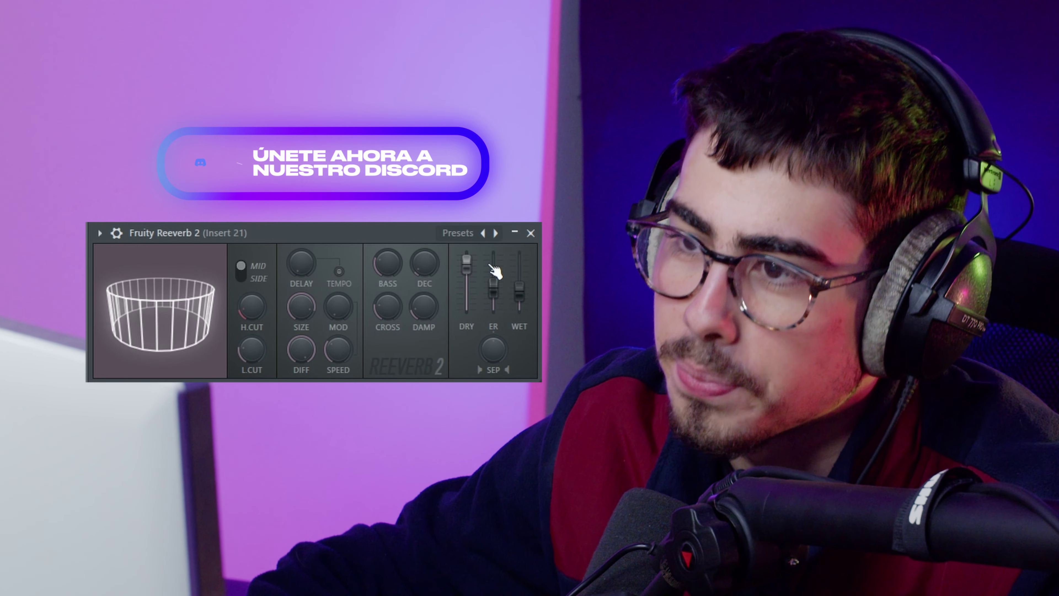
Fine-tune the wet level and the decay time of Fruity Reeverb 2.
mouse_move(521, 298)
left_mouse_down()
mouse_move(519, 273)
mouse_move(519, 290)
left_mouse_up()
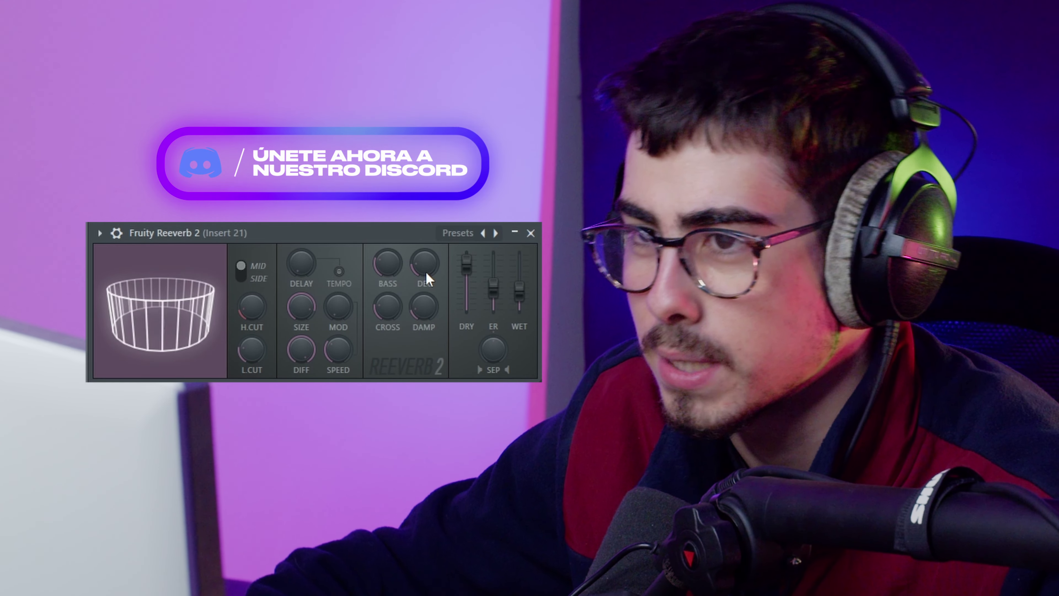
left_click_drag(426, 272, 426, 260)
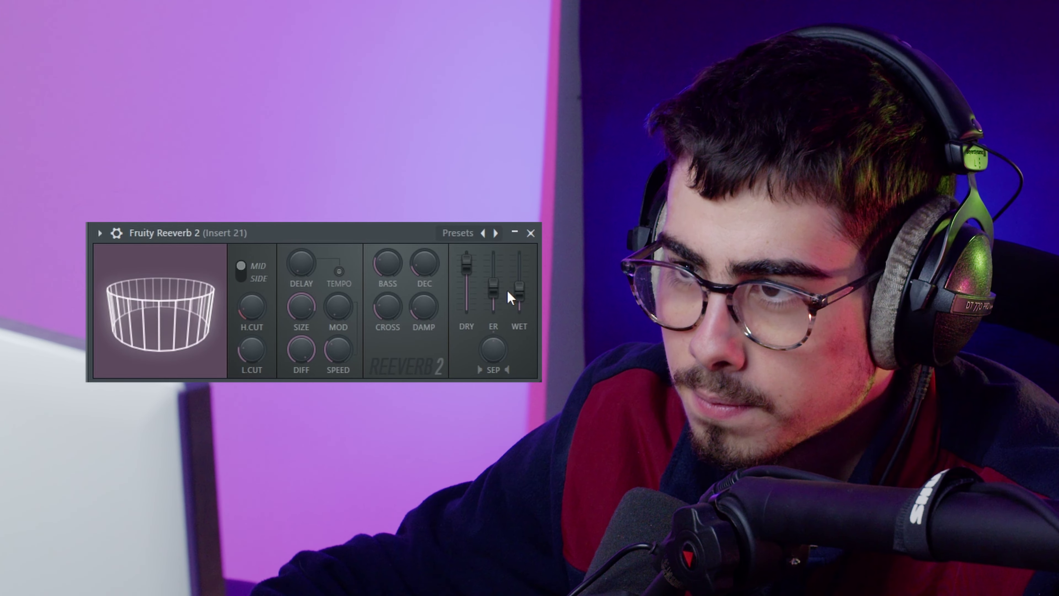
mouse_move(519, 290)
left_mouse_down()
mouse_move(519, 252)
mouse_move(519, 280)
left_mouse_up()
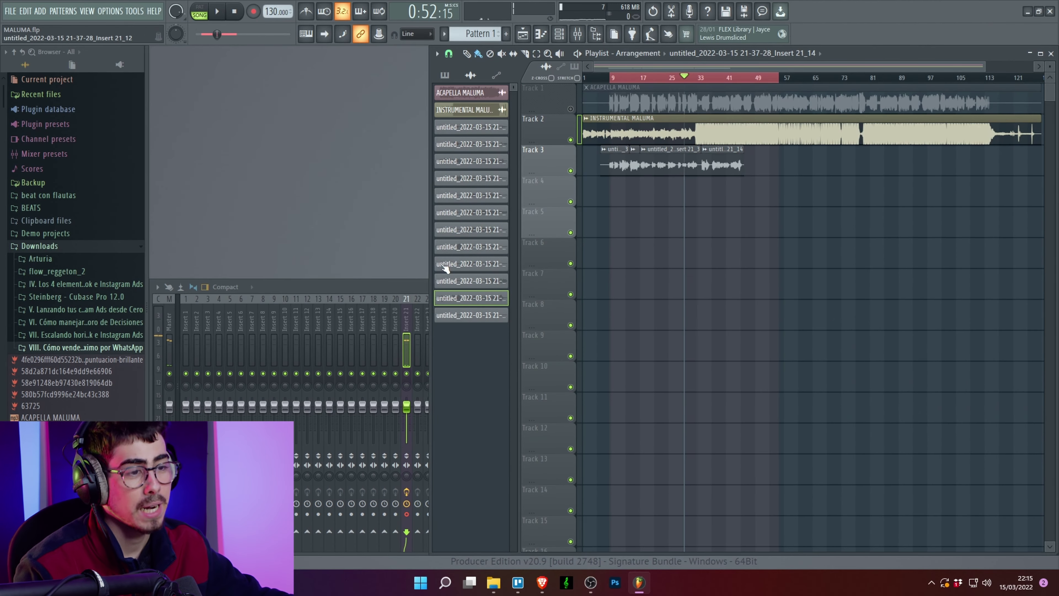
Bring up the mixer and look through the replacement plugins available for the MetaTune slot on Insert 21.
left_click(421, 278)
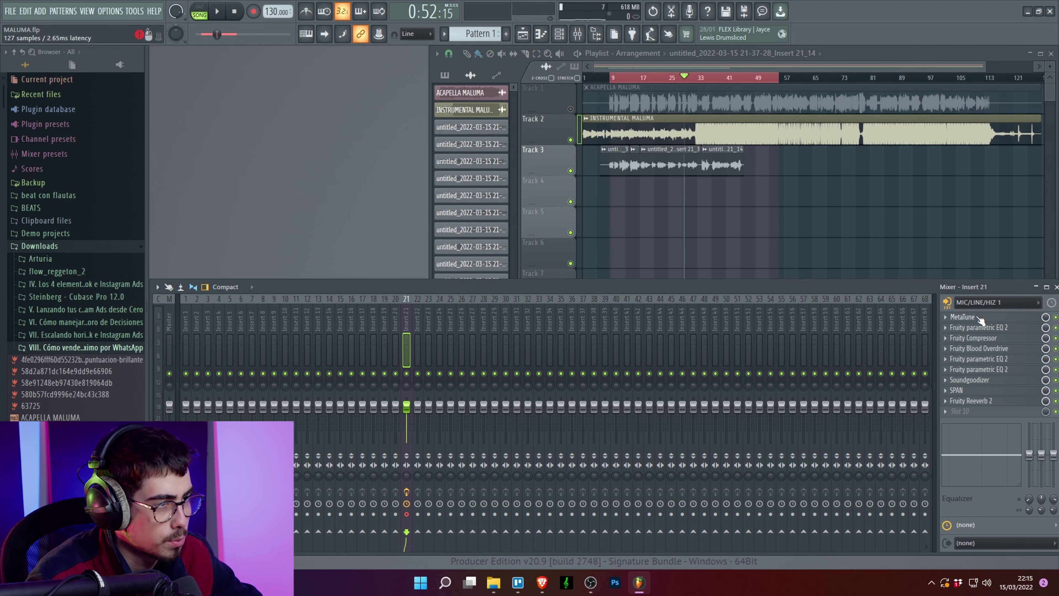
left_click(948, 317)
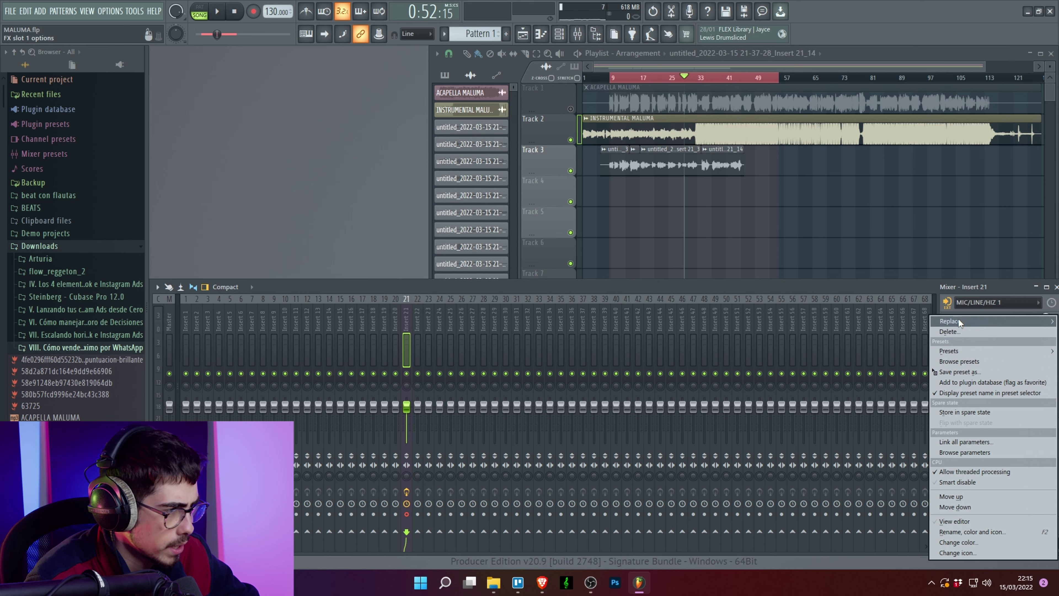
mouse_move(960, 321)
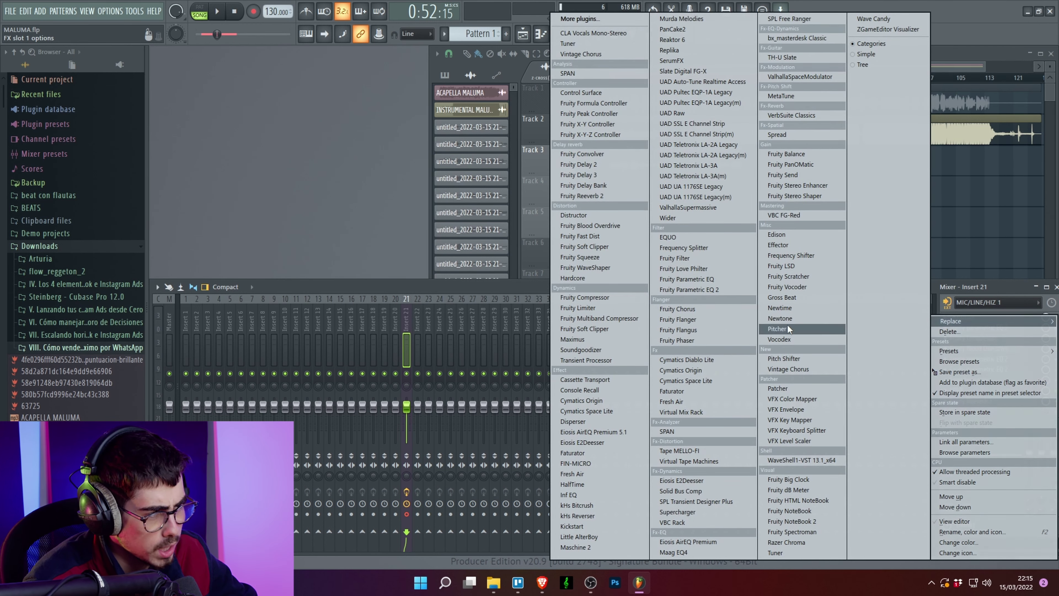
left_click(1003, 294)
Review the curve of the first Fruity Parametric EQ 2 and the settings of Fruity Compressor on Insert 21.
left_click(979, 328)
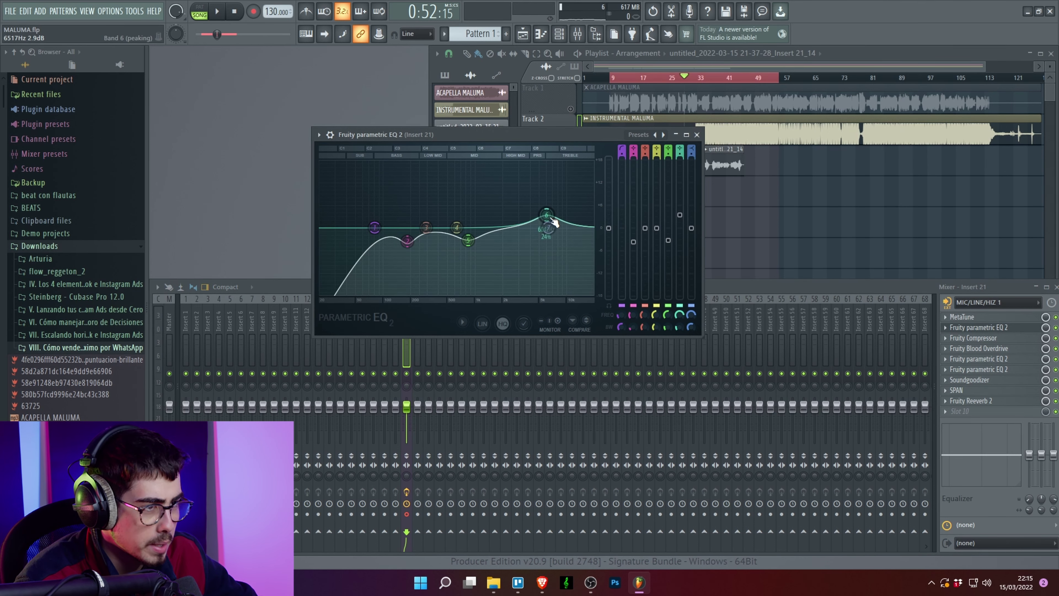
left_click(696, 135)
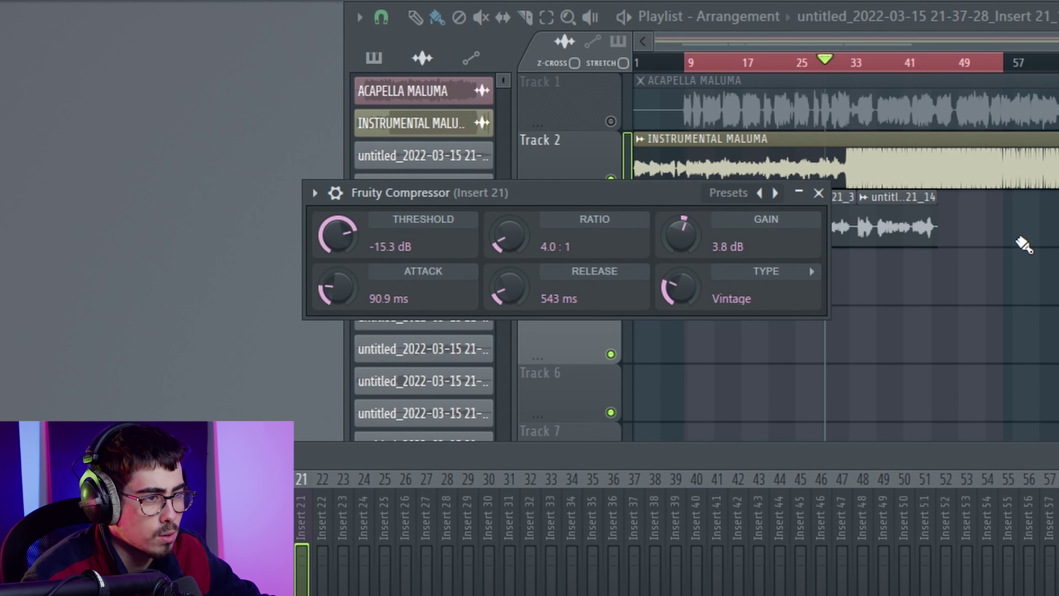
left_click_drag(541, 193, 511, 231)
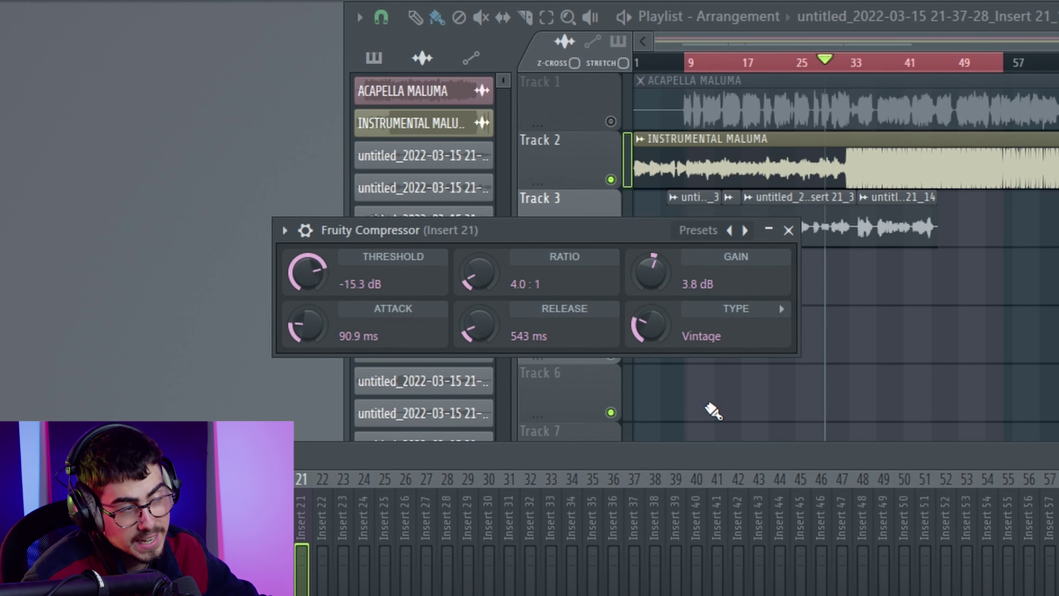
left_click(789, 231)
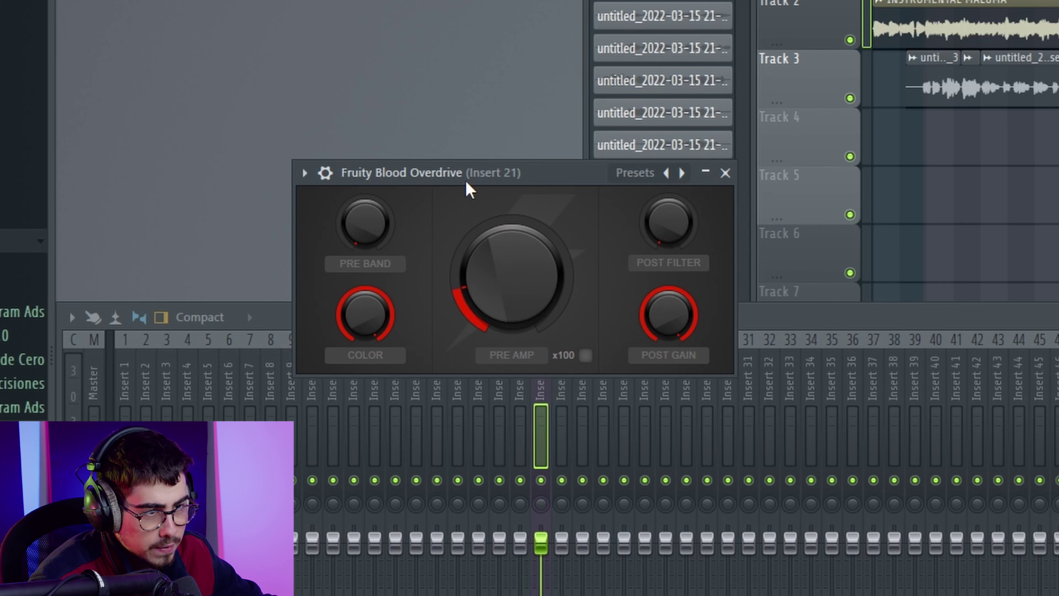
Examine Fruity Blood Overdrive on Insert 21, checking that the pre band and post filter are at minimum.
left_click_drag(463, 180, 595, 159)
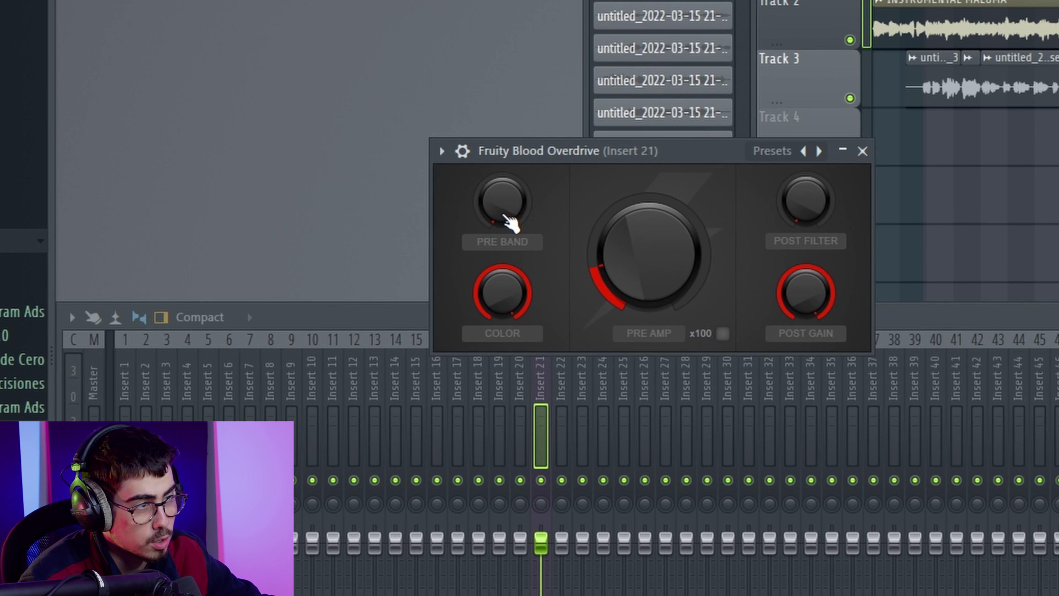
left_click_drag(503, 206, 504, 267)
left_click_drag(806, 201, 804, 267)
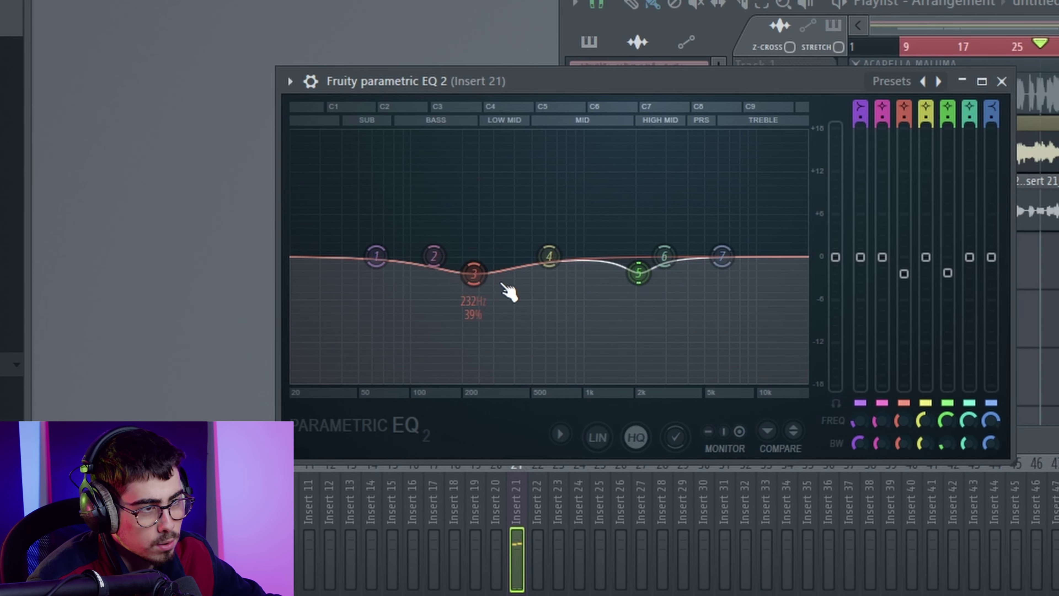
Lay out Fruity Compressor and Fruity Blood Overdrive side by side to compare their settings, and close the plugin windows.
left_click(1002, 81)
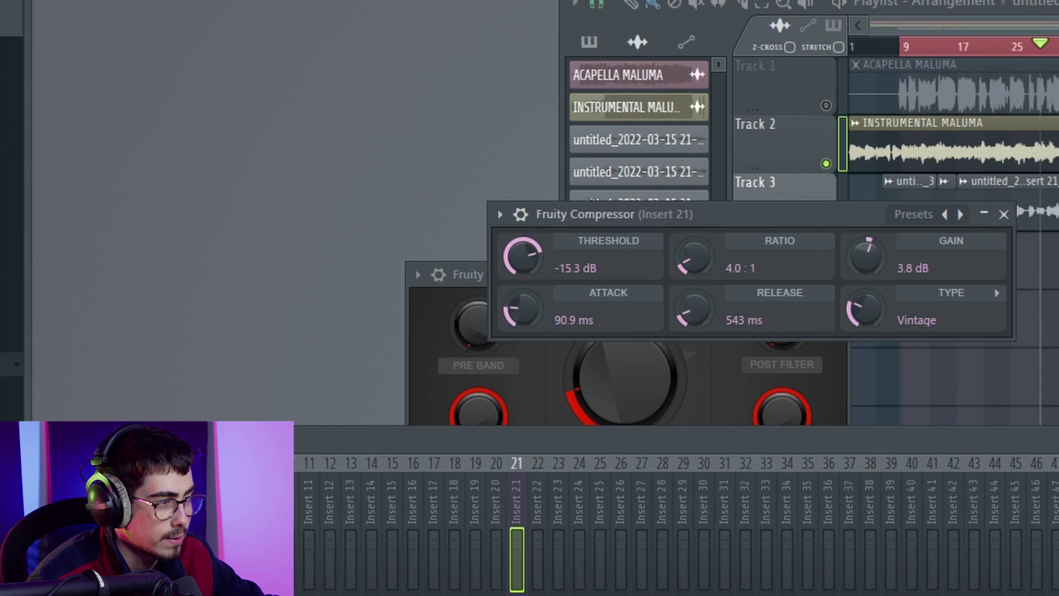
left_click_drag(707, 208, 243, 92)
left_click(564, 276)
left_click_drag(564, 276, 1056, 221)
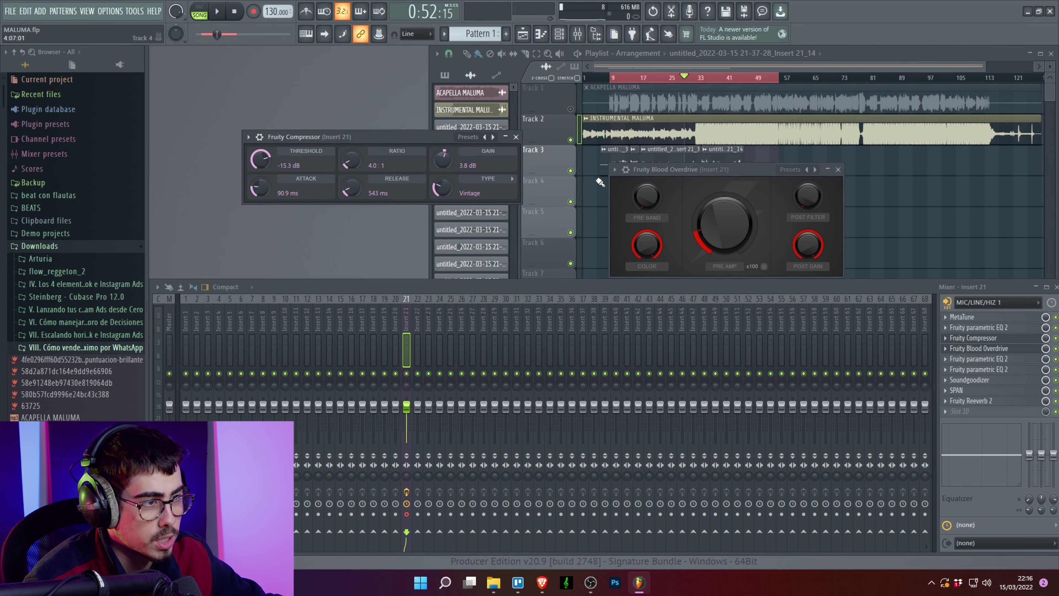
left_click_drag(653, 171, 649, 140)
left_click(833, 138)
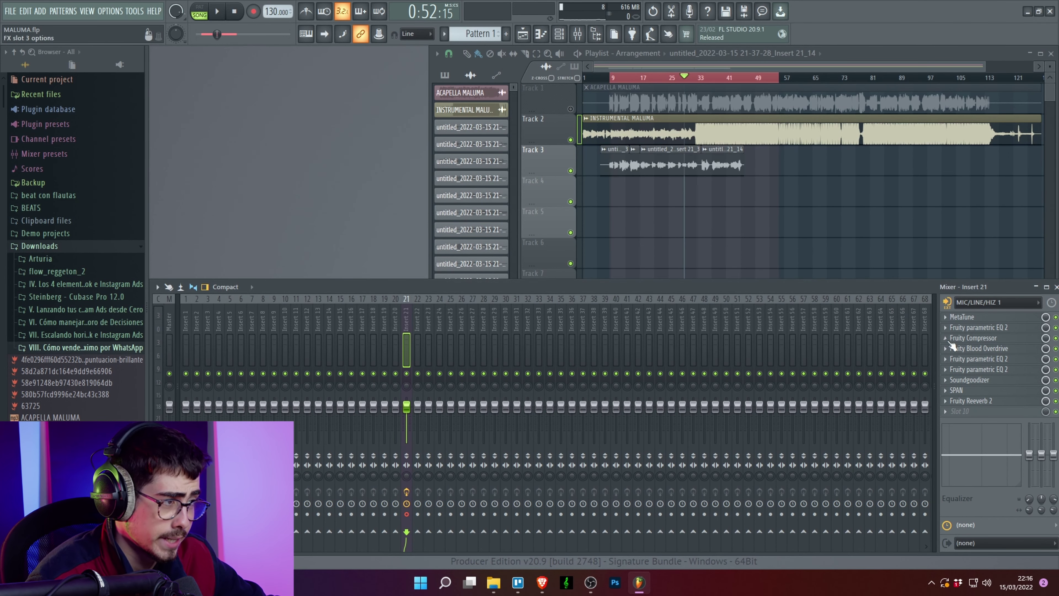
Review the curves of the second and third Fruity Parametric EQ 2 on Insert 21 and close both.
left_click(976, 359)
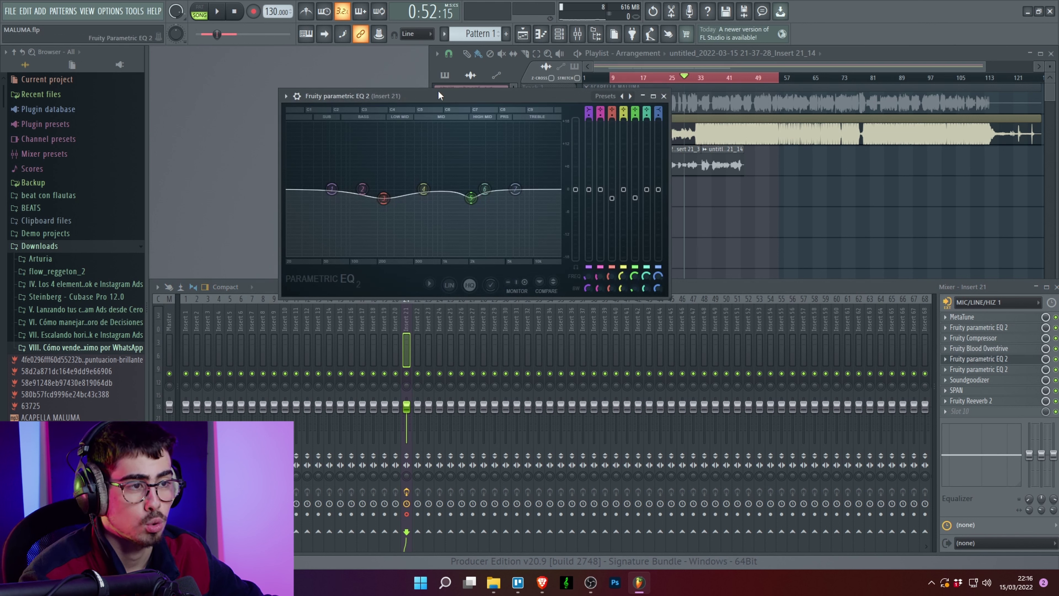
left_click_drag(438, 96, 439, 52)
left_click(663, 52)
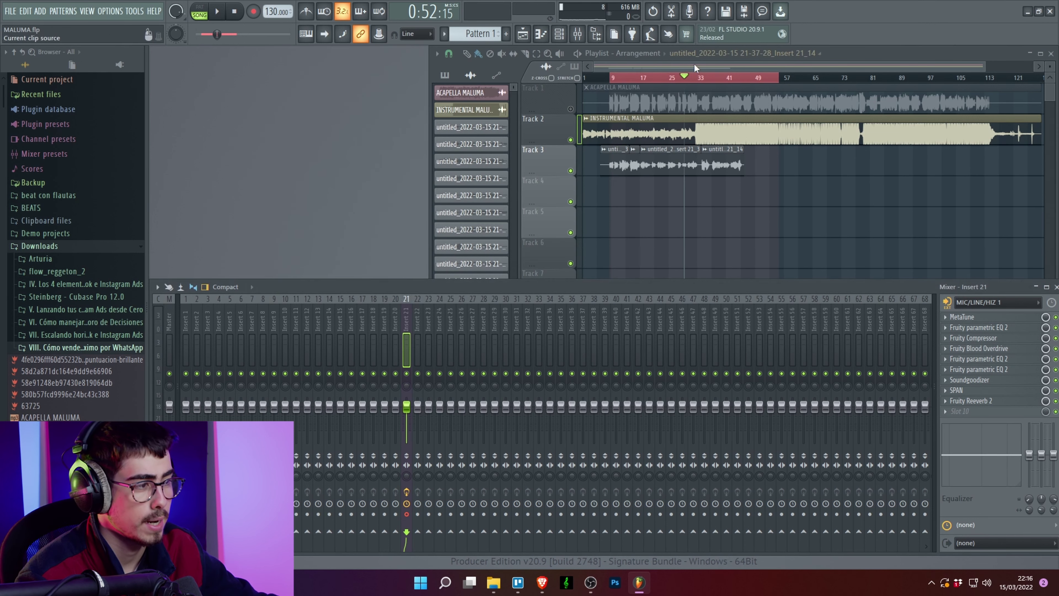
left_click(979, 369)
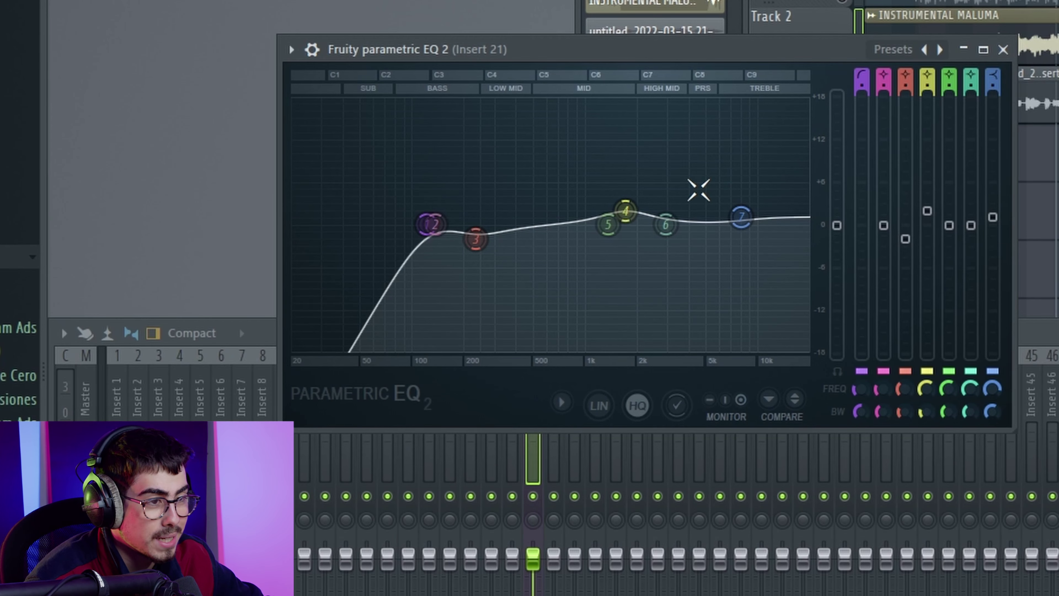
left_click(1003, 50)
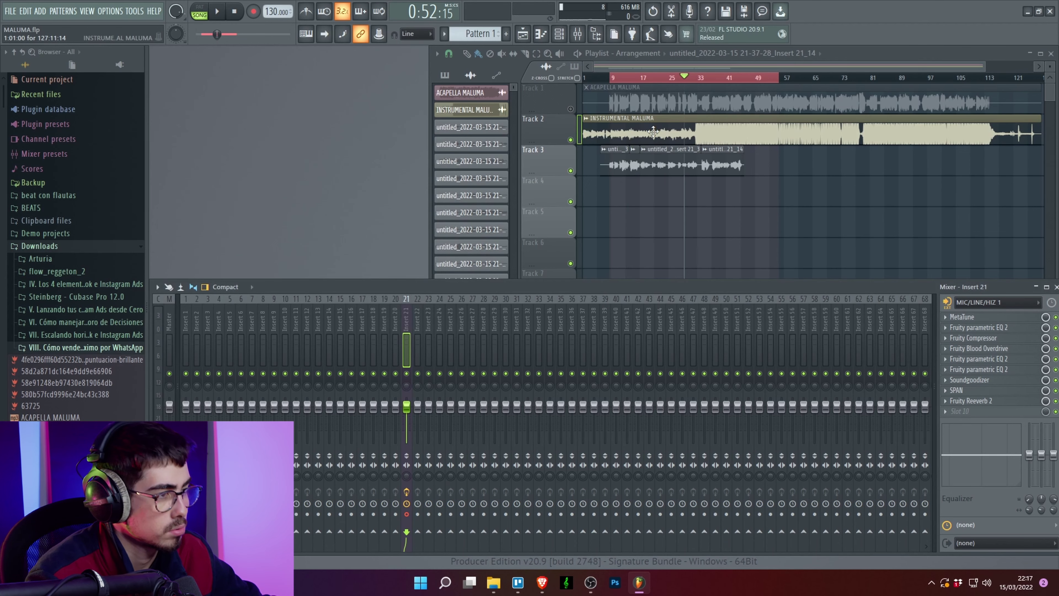